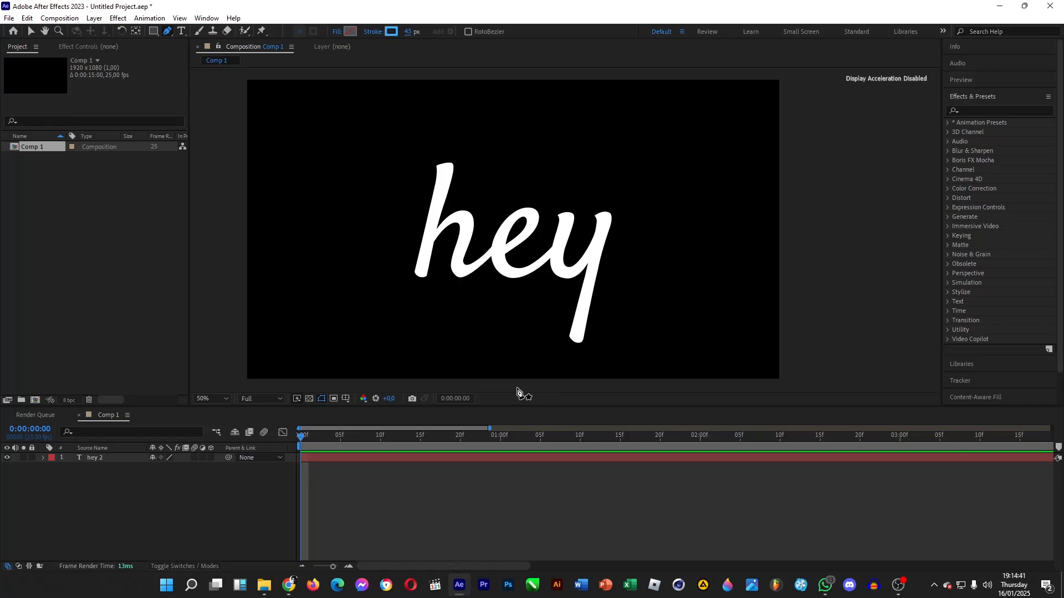
# - Draw a curved stroke path from below the frame, looping above "hey" and sweeping around the word towards the top of the h
pyautogui.click(517, 388)
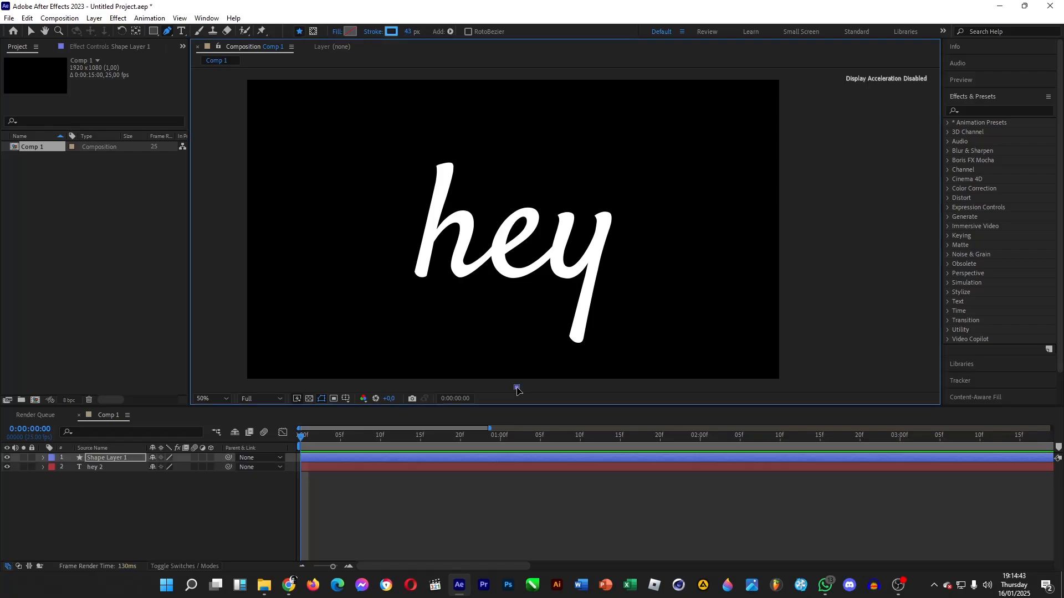
pyautogui.moveTo(577, 115); pyautogui.dragTo(511, 83)
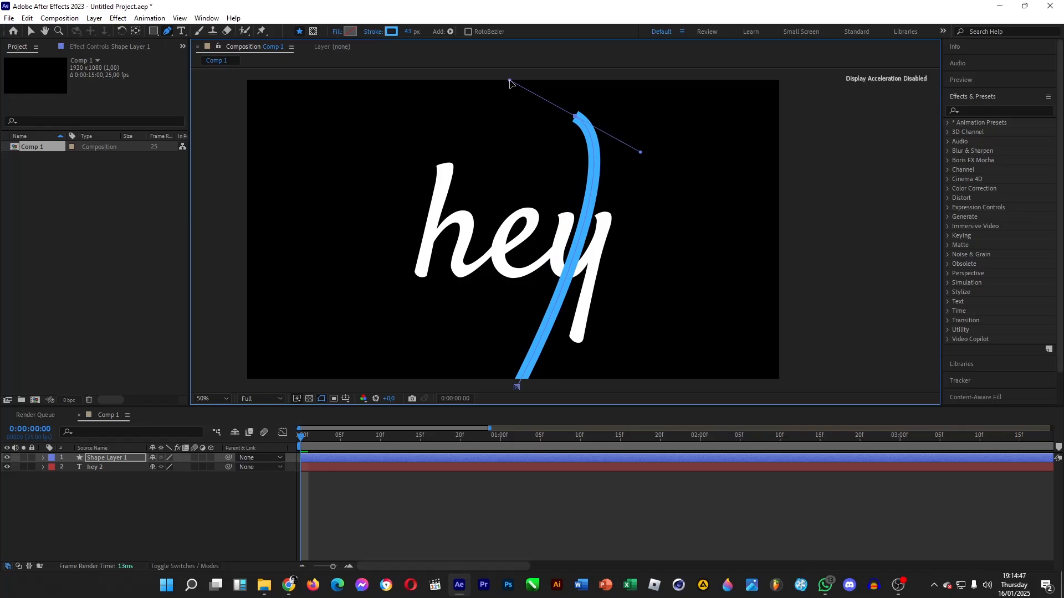
pyautogui.moveTo(480, 162); pyautogui.dragTo(500, 198)
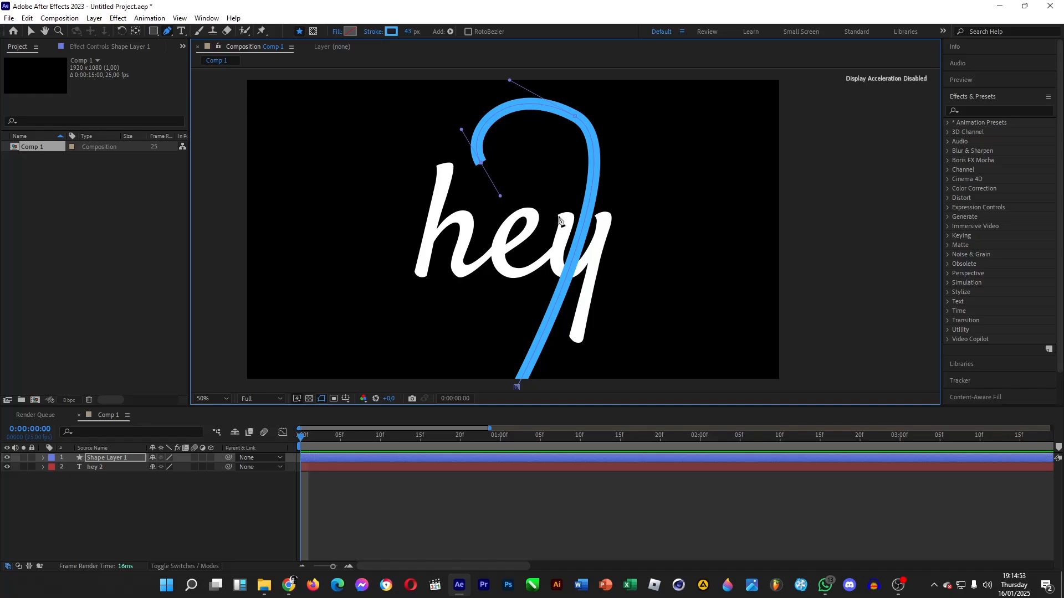
pyautogui.moveTo(679, 257)
pyautogui.mouseDown()
pyautogui.moveTo(693, 284)
pyautogui.moveTo(689, 334)
pyautogui.moveTo(682, 303)
pyautogui.mouseUp()
pyautogui.moveTo(449, 348)
pyautogui.mouseDown()
pyautogui.moveTo(390, 357)
pyautogui.moveTo(355, 338)
pyautogui.moveTo(289, 350)
pyautogui.mouseUp()
pyautogui.moveTo(301, 241)
pyautogui.mouseDown()
pyautogui.moveTo(290, 209)
pyautogui.moveTo(308, 218)
pyautogui.mouseUp()
pyautogui.moveTo(398, 152); pyautogui.dragTo(450, 147)
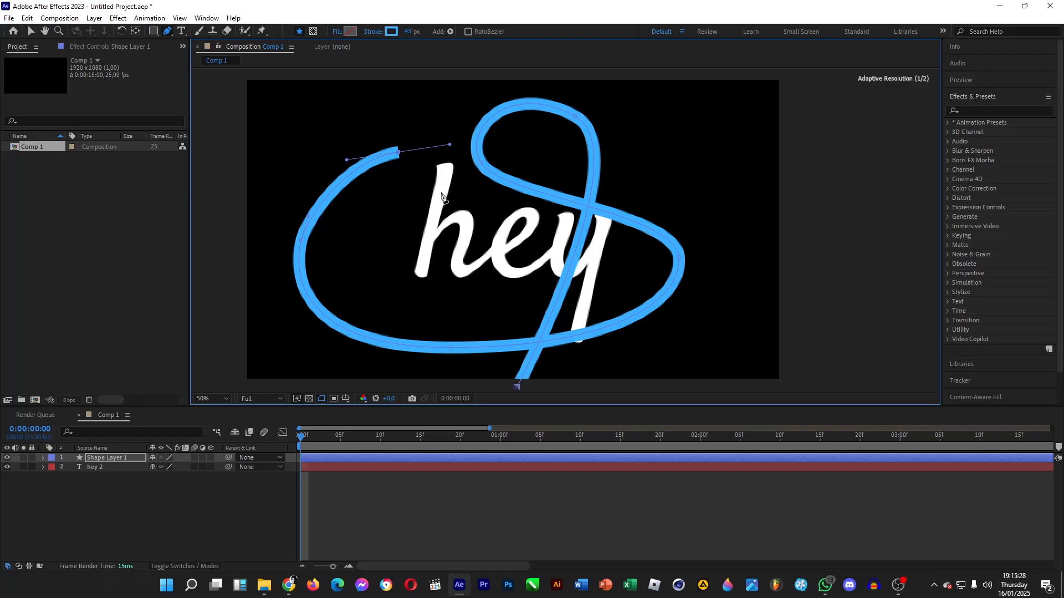
# - Continue the path down the stem of the h and trace the curves of the h and e
pyautogui.moveTo(442, 191); pyautogui.dragTo(432, 219)
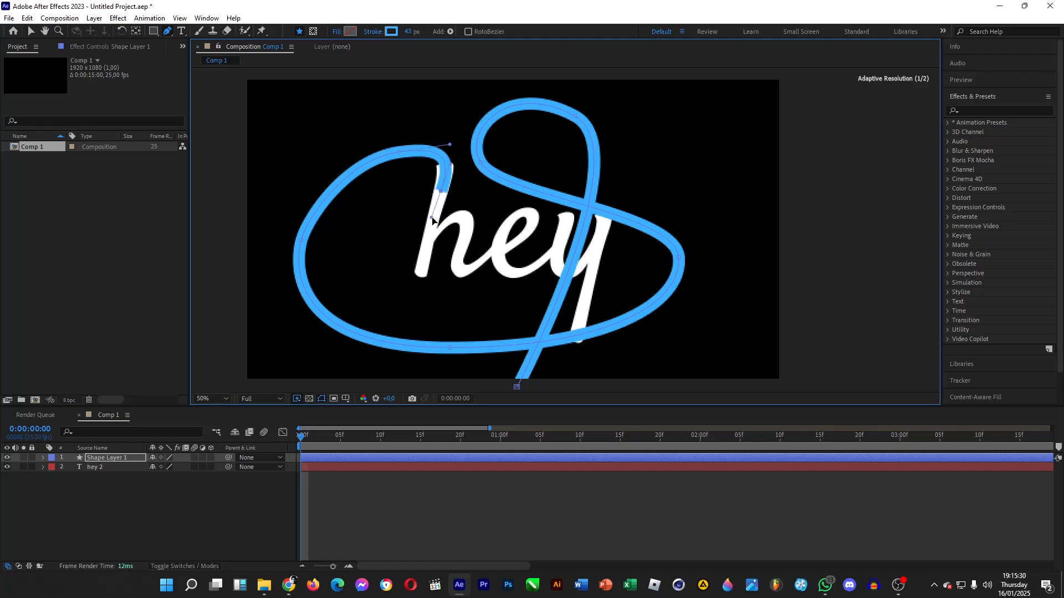
pyautogui.click(420, 275)
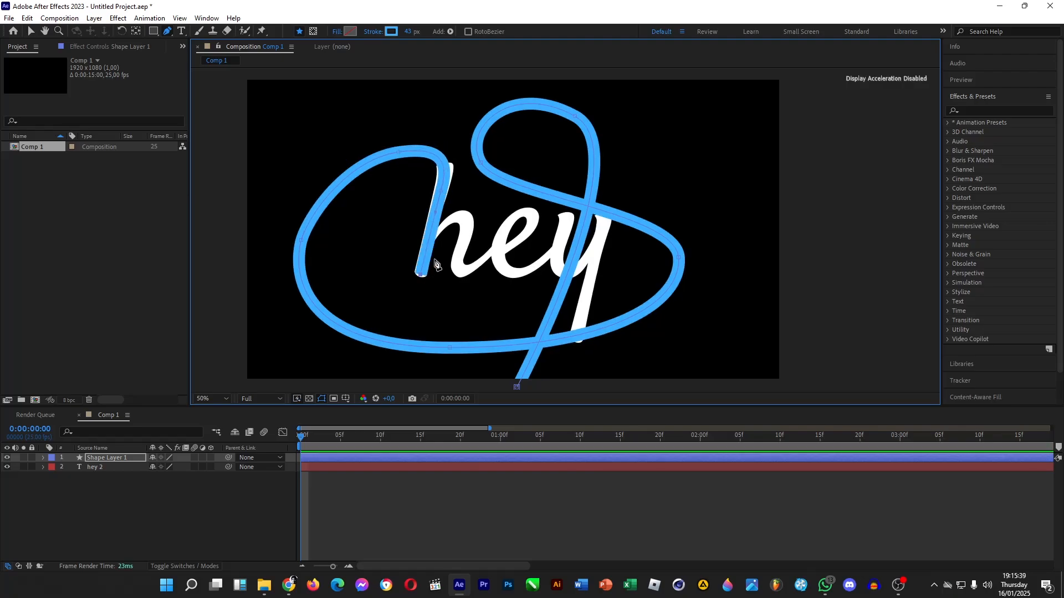
pyautogui.moveTo(462, 216); pyautogui.dragTo(487, 221)
pyautogui.moveTo(458, 267); pyautogui.dragTo(455, 277)
pyautogui.hotkey('ctrl', 'z')
pyautogui.hotkey('ctrl', 'z')
pyautogui.moveTo(454, 218); pyautogui.dragTo(474, 214)
pyautogui.moveTo(458, 258)
pyautogui.mouseDown()
pyautogui.moveTo(454, 276)
pyautogui.moveTo(517, 239)
pyautogui.moveTo(531, 206)
pyautogui.moveTo(497, 245)
pyautogui.moveTo(566, 254)
pyautogui.mouseUp()
# - Trace the y with the path and end it just below the composition frame
pyautogui.moveTo(565, 217)
pyautogui.mouseDown()
pyautogui.moveTo(554, 195)
pyautogui.moveTo(564, 232)
pyautogui.mouseUp()
pyautogui.hotkey('ctrl', 'z')
pyautogui.moveTo(559, 267); pyautogui.dragTo(565, 280)
pyautogui.moveTo(599, 236); pyautogui.dragTo(613, 202)
pyautogui.click(597, 198)
pyautogui.click(574, 364)
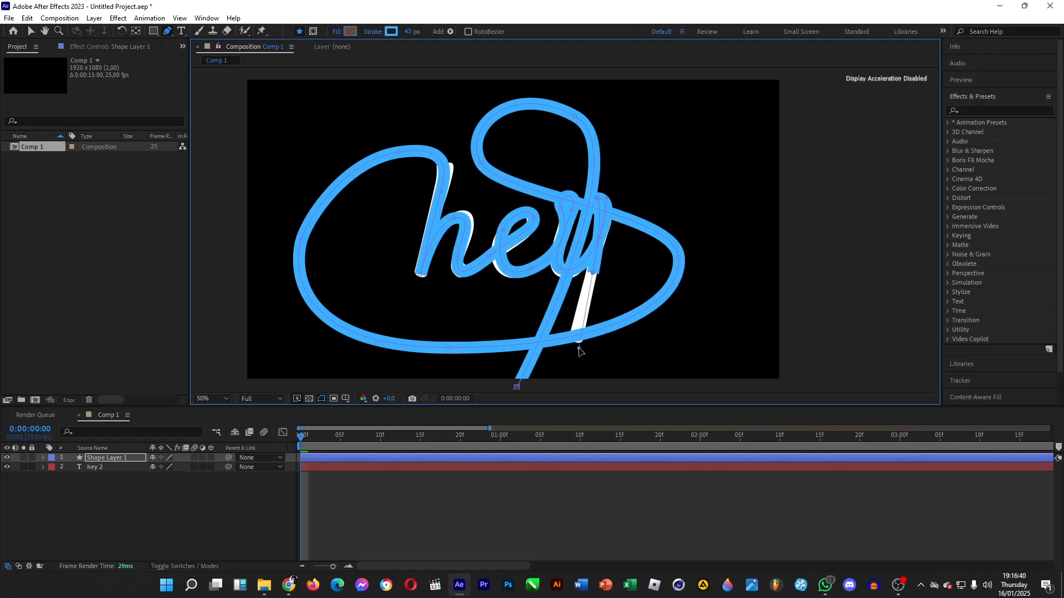
pyautogui.click(567, 385)
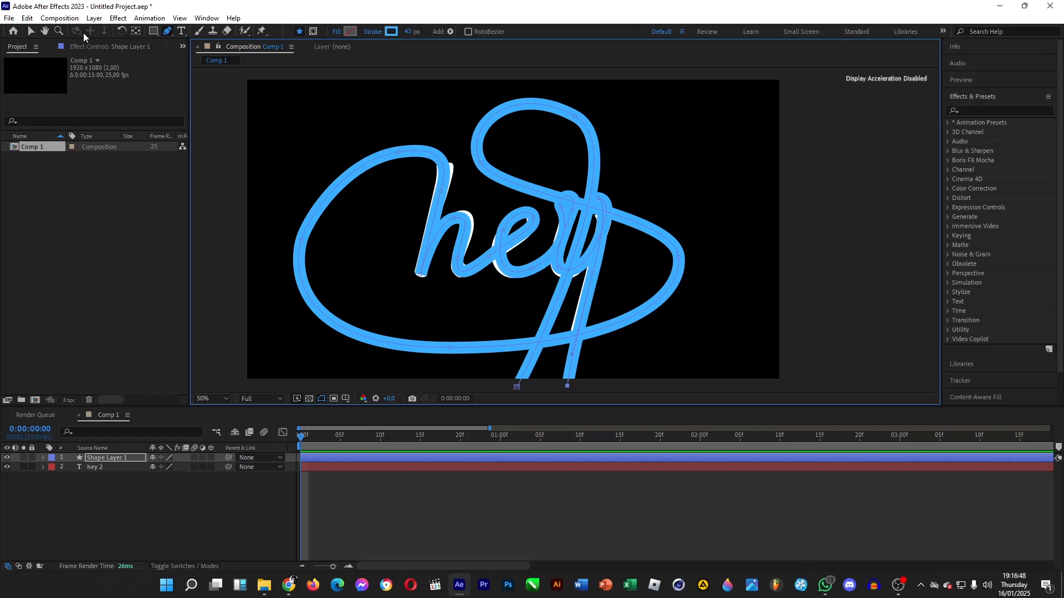
# - Smooth the path's outer loops by adjusting the anchor points and handles around the word
pyautogui.click(31, 31)
pyautogui.moveTo(596, 139); pyautogui.dragTo(601, 134)
pyautogui.moveTo(639, 149); pyautogui.dragTo(646, 161)
pyautogui.moveTo(301, 240); pyautogui.dragTo(299, 224)
pyautogui.moveTo(311, 168); pyautogui.dragTo(317, 174)
pyautogui.moveTo(398, 151); pyautogui.dragTo(400, 146)
pyautogui.moveTo(446, 148); pyautogui.dragTo(451, 146)
pyautogui.moveTo(316, 175); pyautogui.dragTo(311, 176)
pyautogui.click(299, 224)
pyautogui.moveTo(292, 249); pyautogui.dragTo(290, 262)
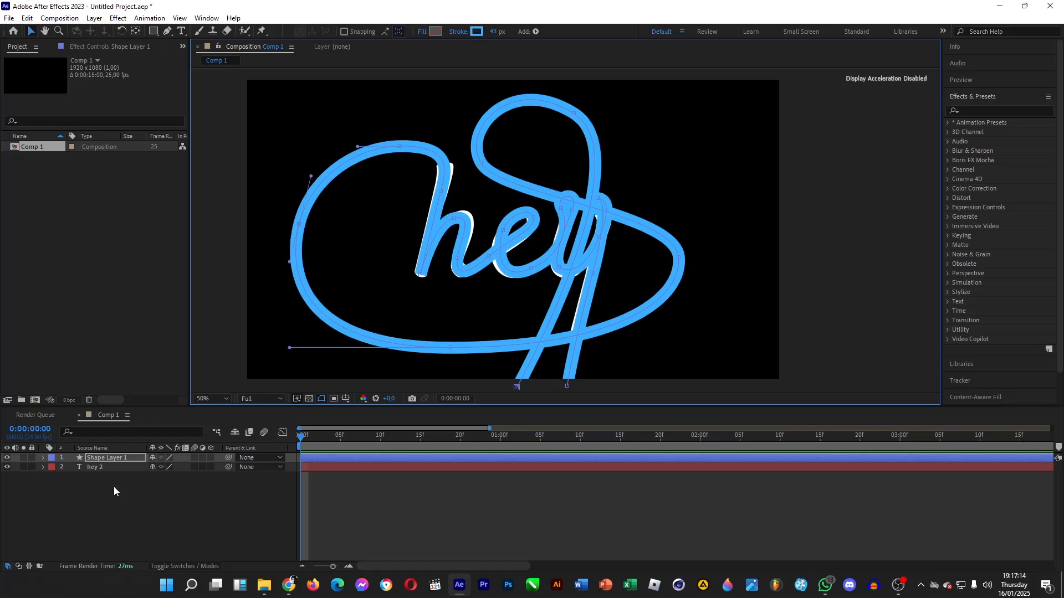
# - Fine-tune the path points on the h and e so the stroke follows the letters more closely
pyautogui.moveTo(503, 230); pyautogui.dragTo(501, 237)
pyautogui.moveTo(489, 256); pyautogui.dragTo(491, 257)
pyautogui.moveTo(533, 218); pyautogui.dragTo(533, 217)
pyautogui.moveTo(440, 191); pyautogui.dragTo(440, 194)
pyautogui.moveTo(452, 147); pyautogui.dragTo(454, 145)
pyautogui.moveTo(420, 275); pyautogui.dragTo(420, 273)
pyautogui.click(573, 113)
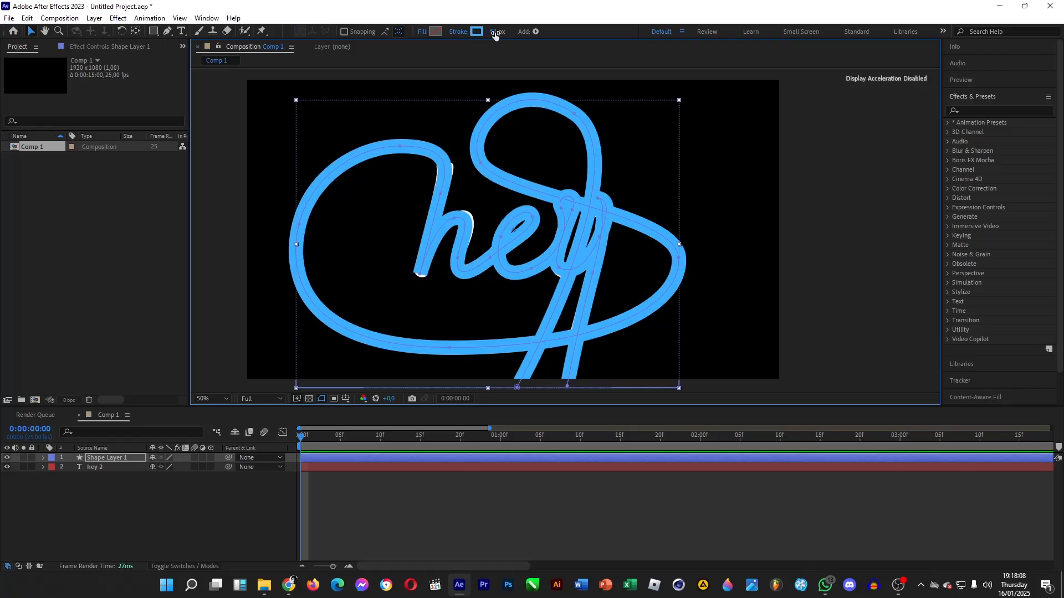
# - Set the path's stroke width to 65 px and adjust the h's points so the stroke covers its foot and arch
pyautogui.moveTo(492, 33); pyautogui.dragTo(504, 33)
pyautogui.click(417, 278)
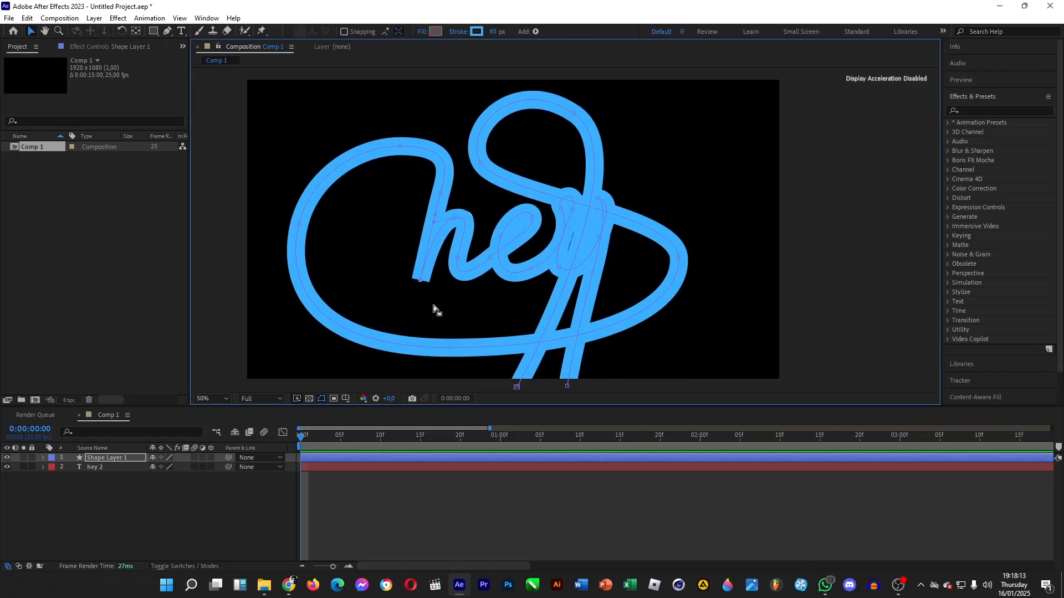
pyautogui.click(455, 217)
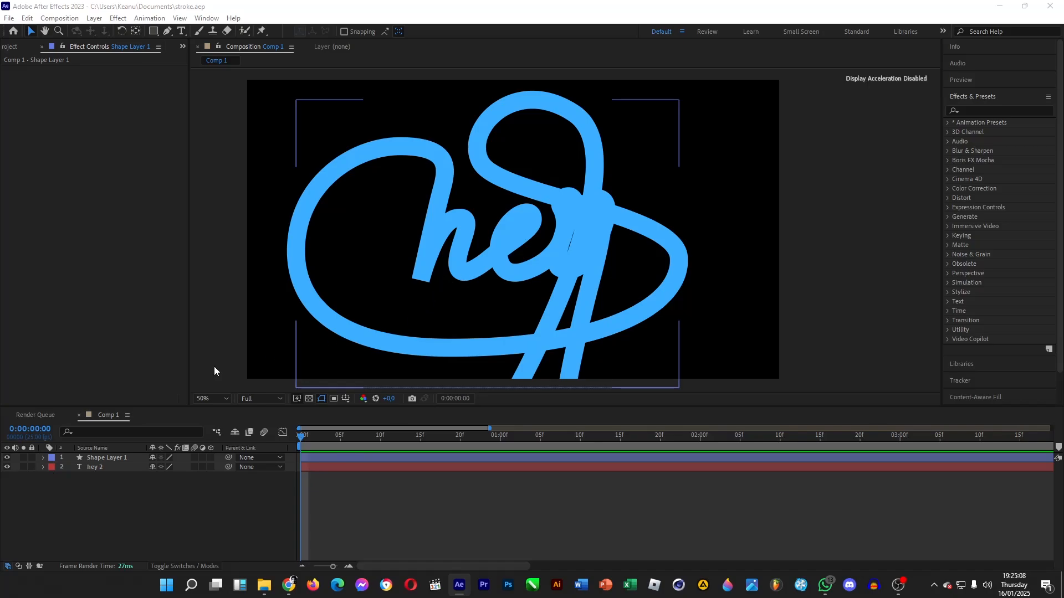
# - Set the line cap of Stroke 1 in Shape Layer 1 to Round Cap
pyautogui.click(42, 458)
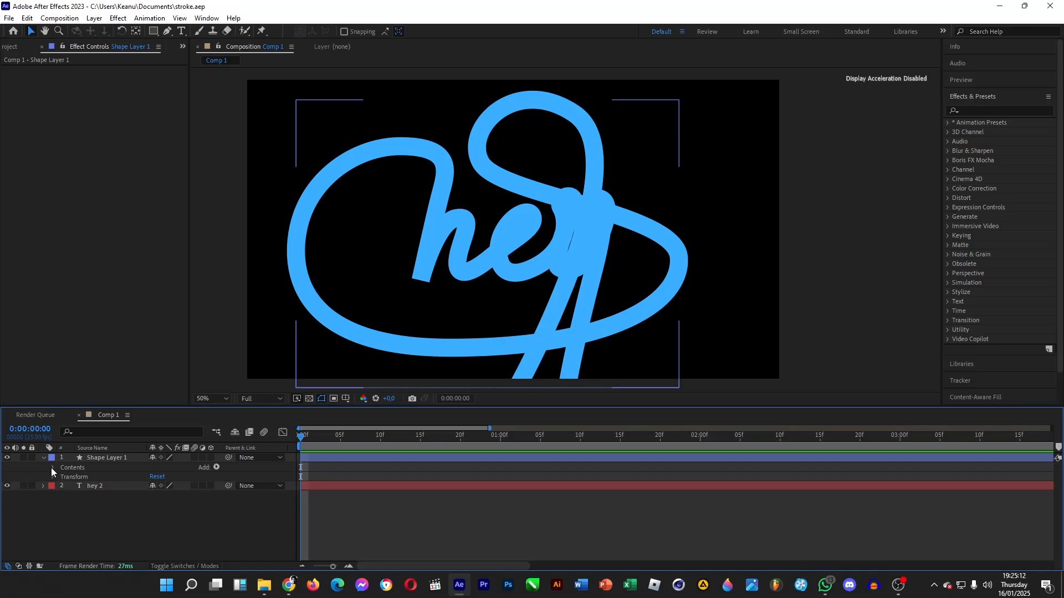
pyautogui.click(51, 468)
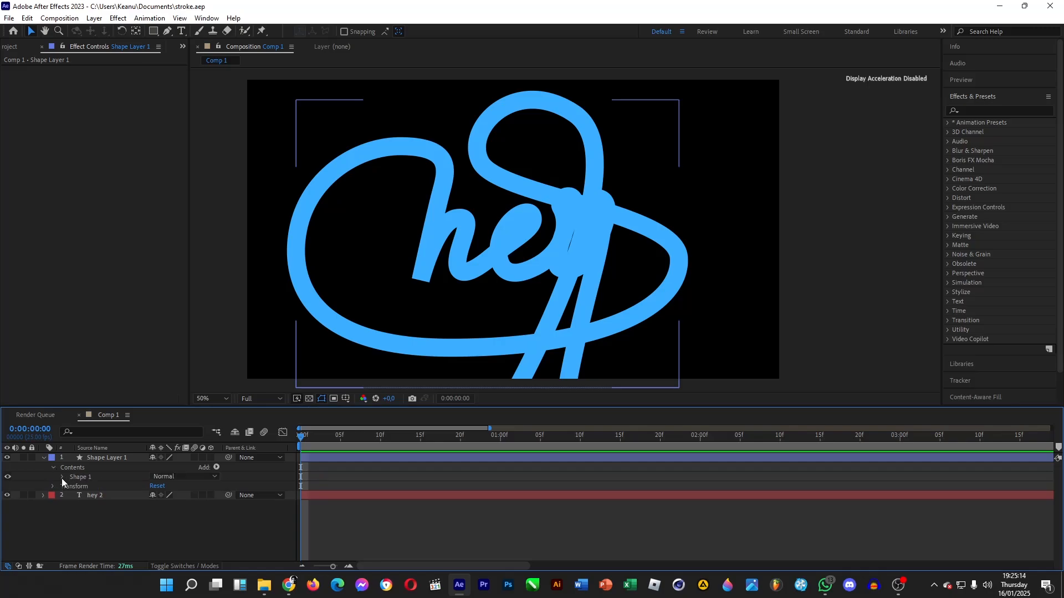
pyautogui.click(61, 477)
pyautogui.click(71, 496)
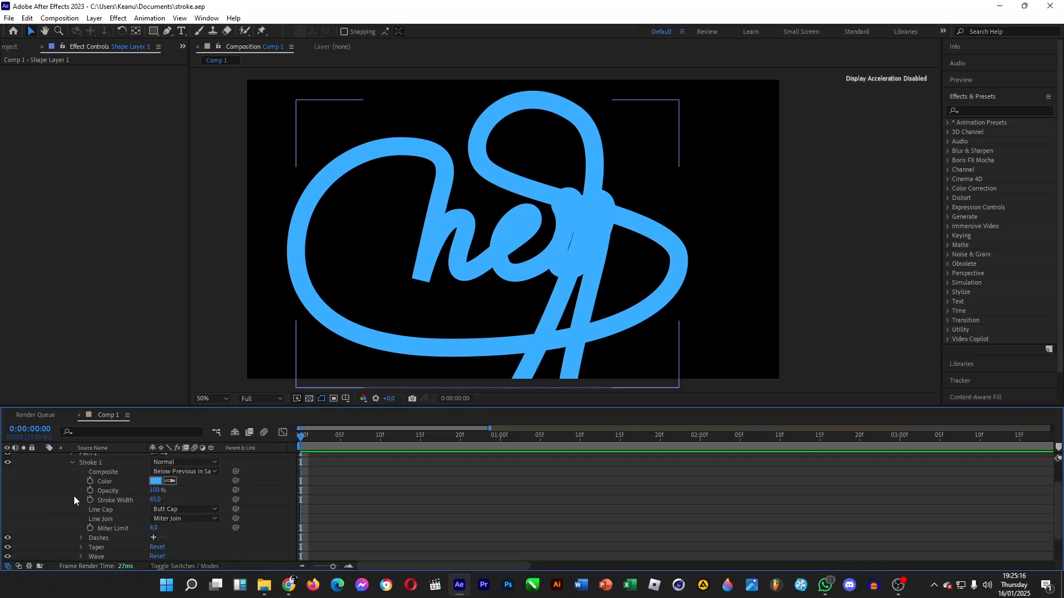
pyautogui.click(170, 511)
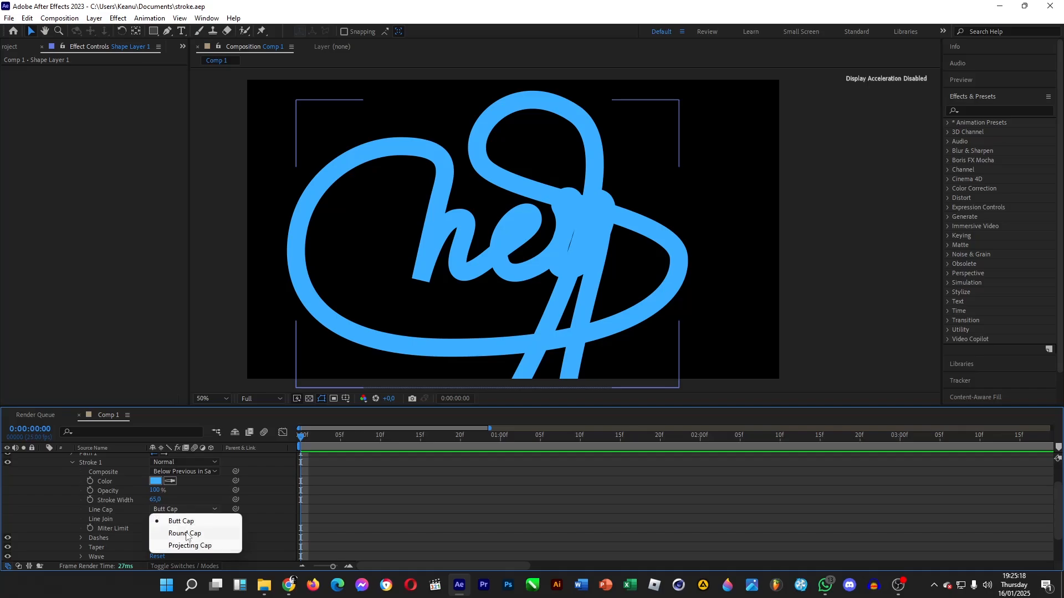
pyautogui.click(173, 530)
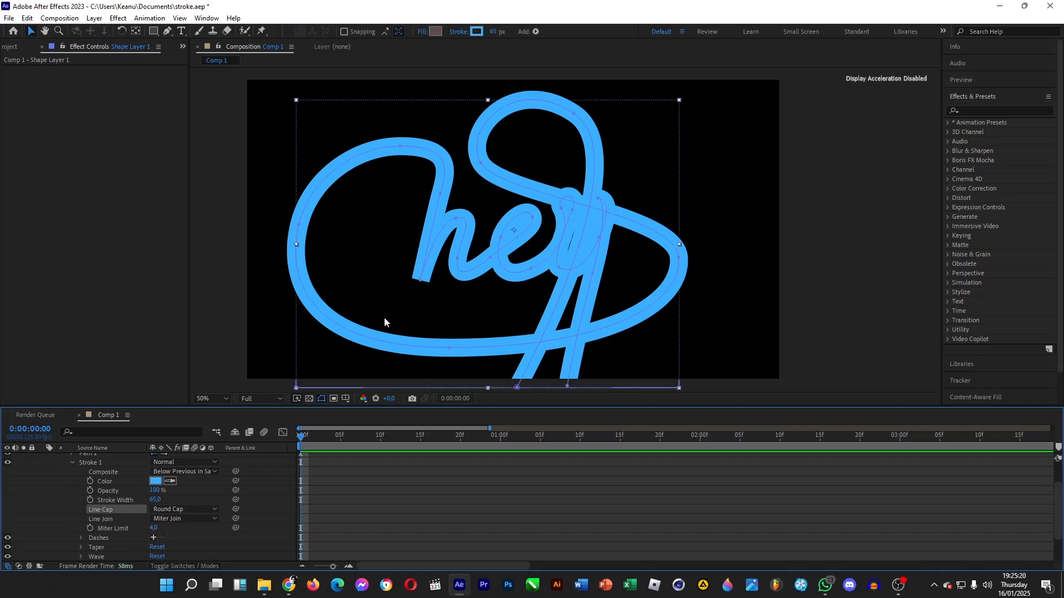
# - Add Trim Paths to Shape 1 and set its End to 3%
pyautogui.scroll(1, 103, 481)
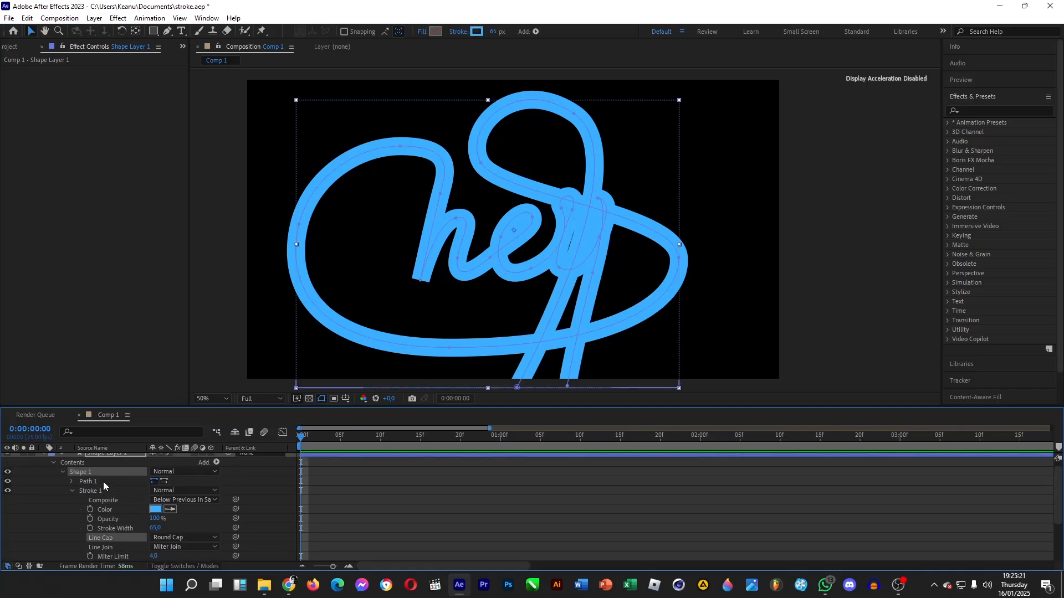
pyautogui.click(216, 463)
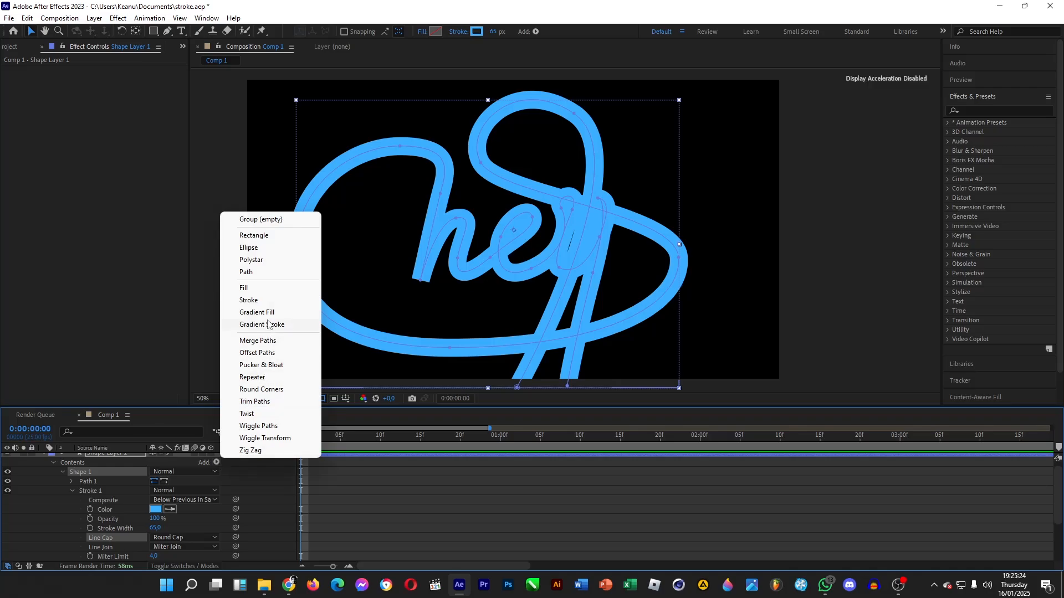
pyautogui.click(264, 401)
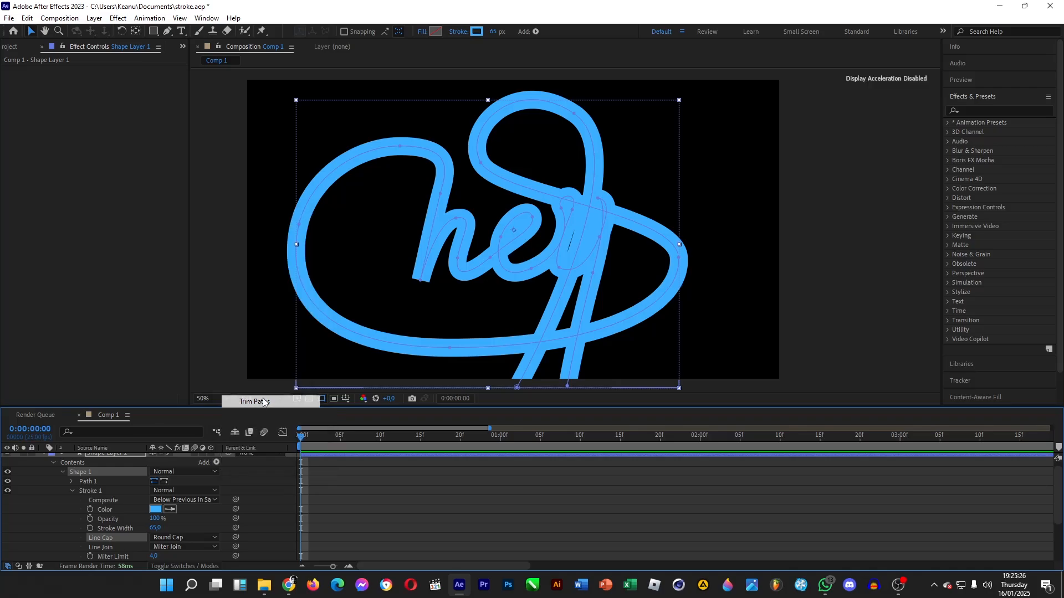
pyautogui.click(71, 490)
pyautogui.moveTo(160, 509)
pyautogui.mouseDown()
pyautogui.moveTo(145, 508)
pyautogui.moveTo(185, 499)
pyautogui.moveTo(99, 507)
pyautogui.mouseUp()
pyautogui.hotkey('ctrl', 'z')
pyautogui.hotkey('ctrl', 'z')
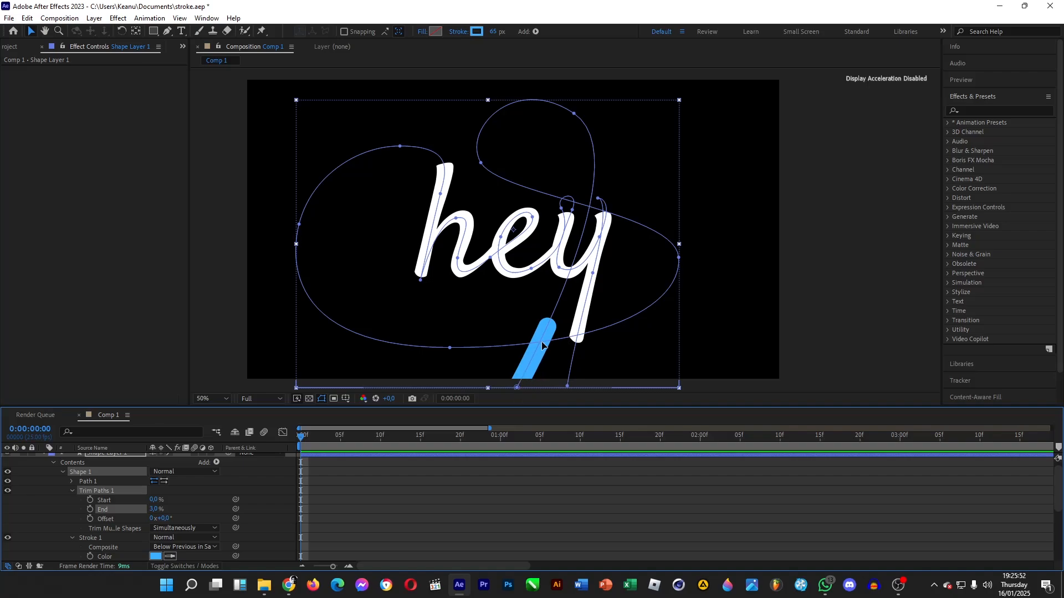
# - Enable Offset keyframing at 0 seconds and set the stroke width to 109 px, checking its coverage with End temporarily at 100%
pyautogui.click(91, 518)
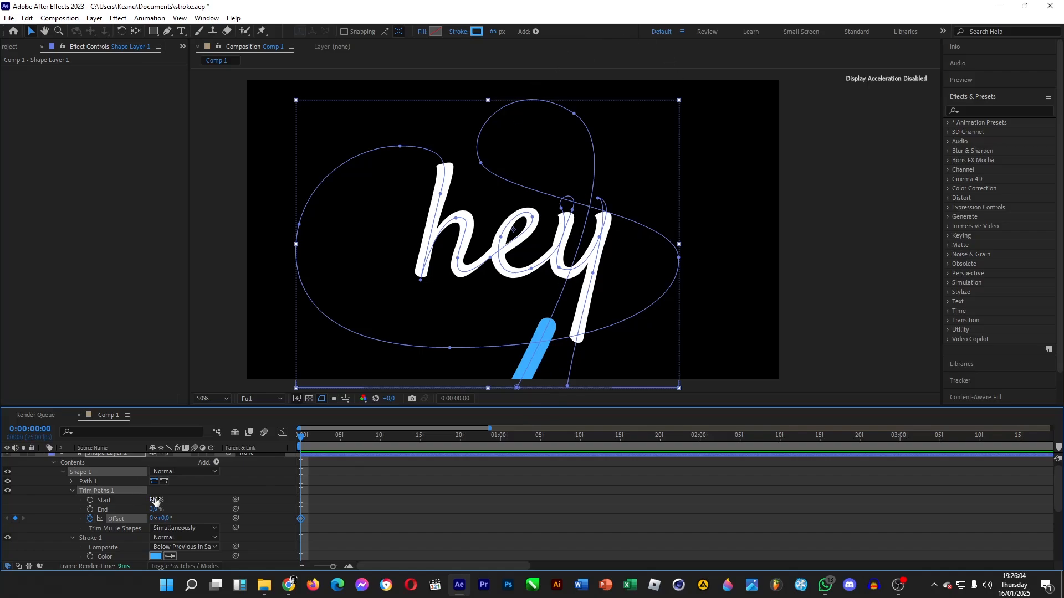
pyautogui.moveTo(493, 37); pyautogui.dragTo(521, 33)
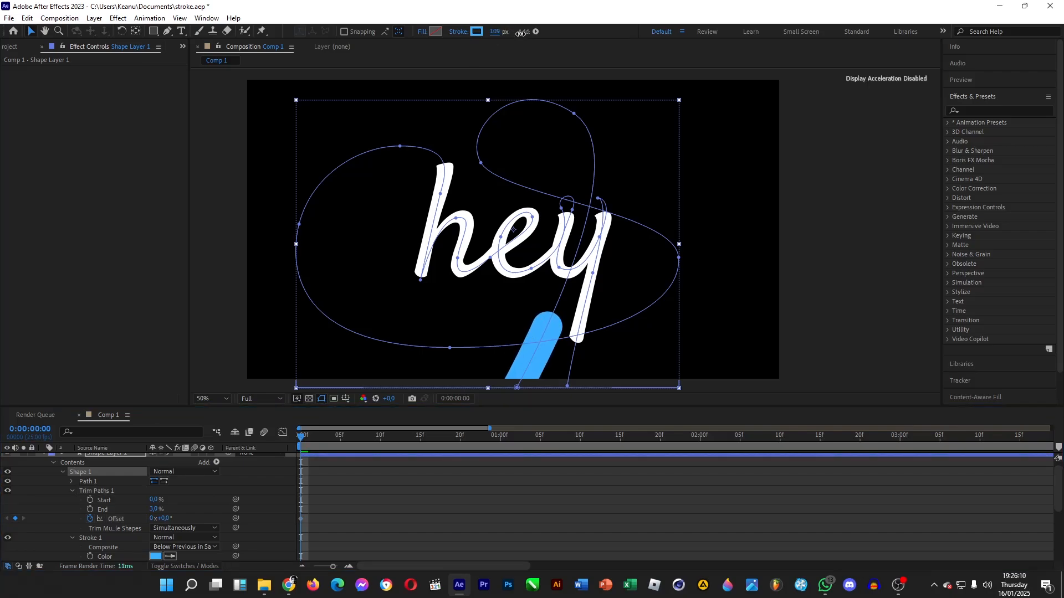
pyautogui.moveTo(151, 509); pyautogui.dragTo(201, 511)
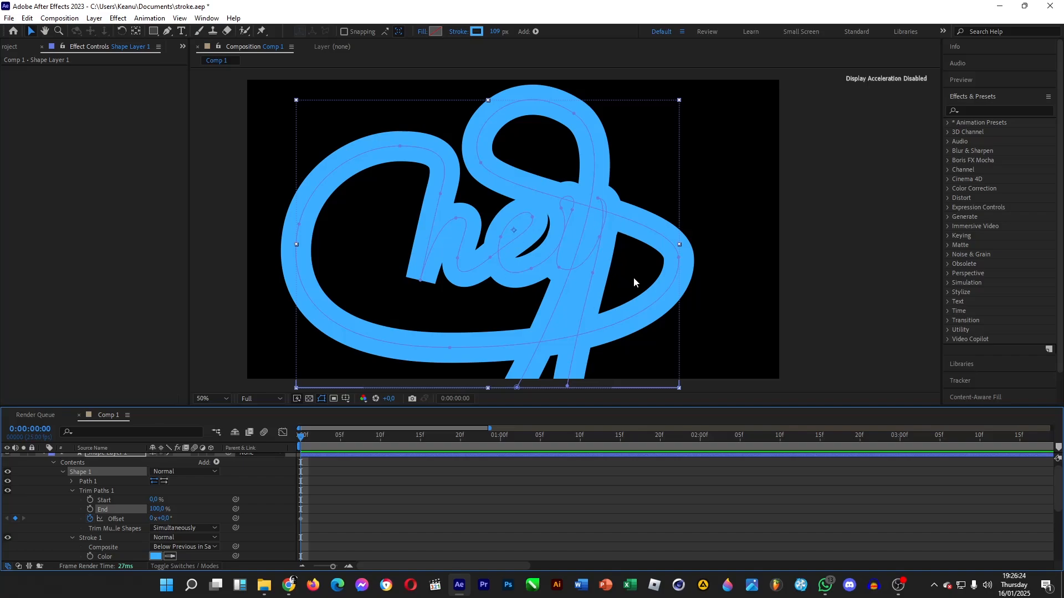
pyautogui.press('Return')
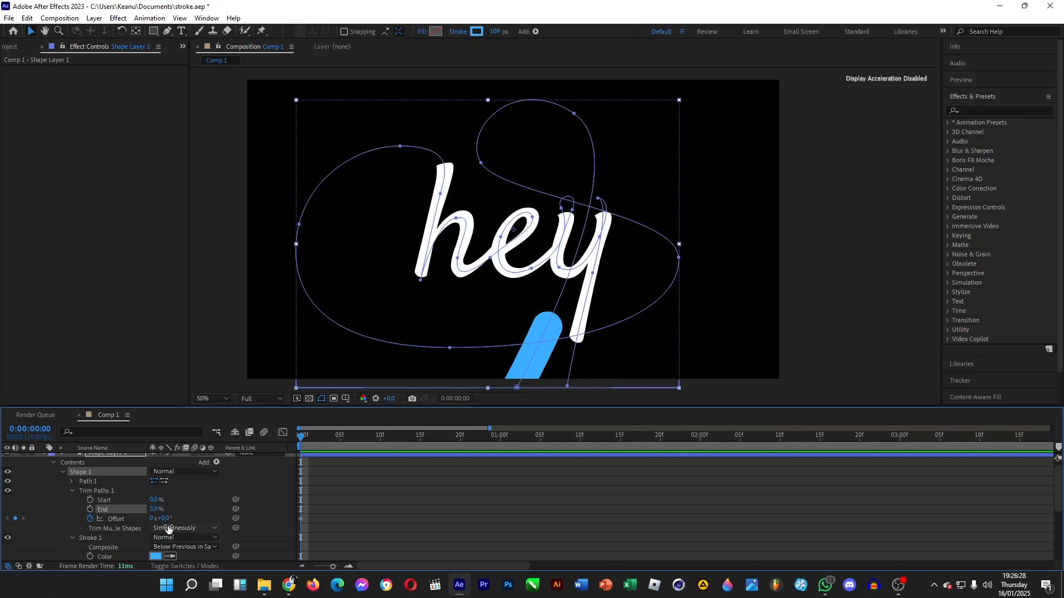
# - Set the first Trim Paths Offset keyframe to -13° and extend the path's end point further below the frame
pyautogui.moveTo(166, 520); pyautogui.dragTo(164, 522)
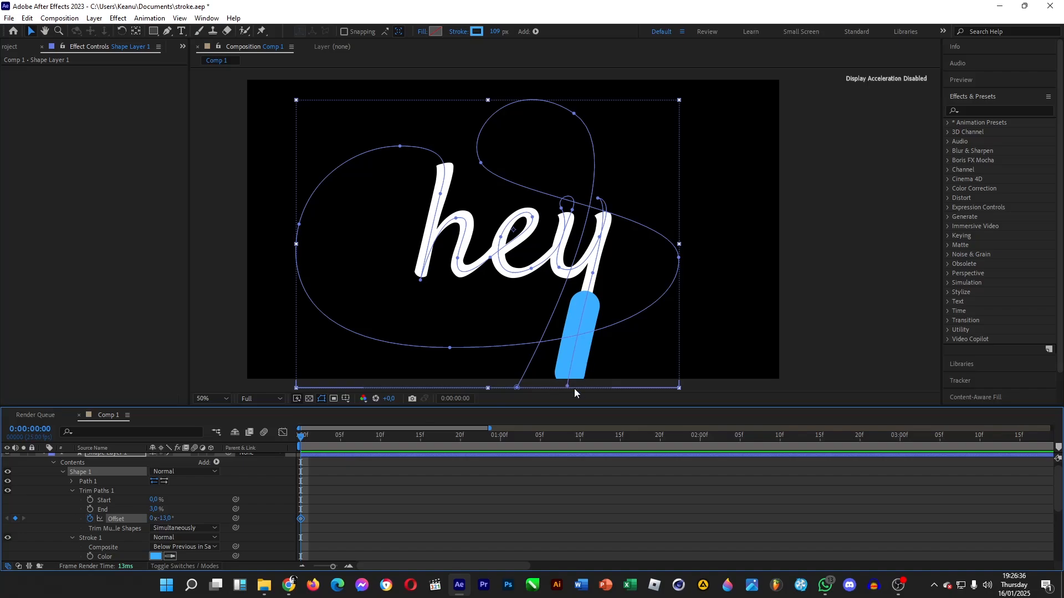
pyautogui.scroll(-2, 574, 388)
pyautogui.click(563, 327)
pyautogui.moveTo(563, 328); pyautogui.dragTo(554, 366)
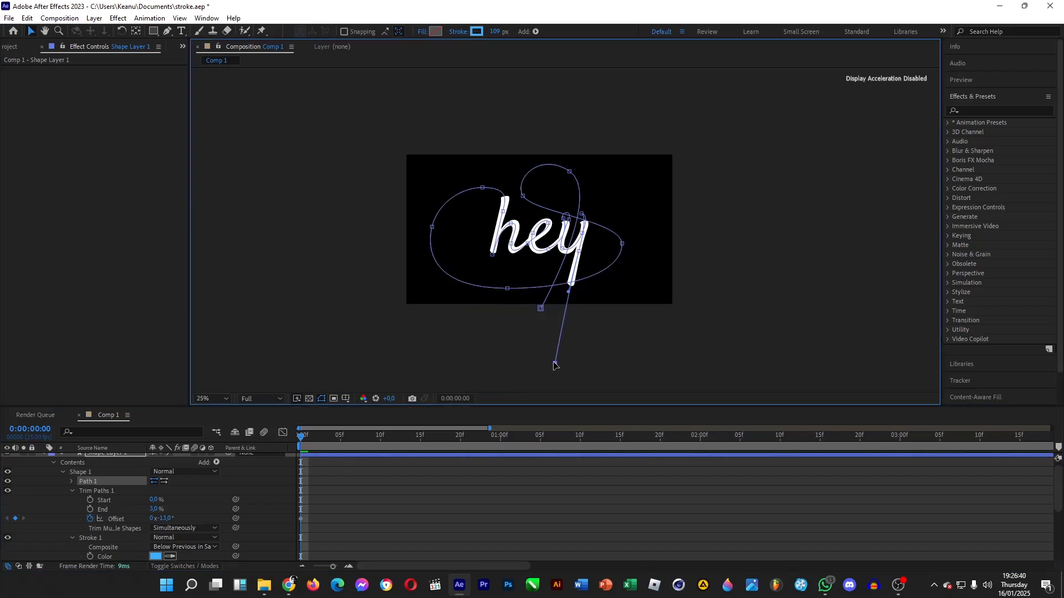
pyautogui.scroll(2, 561, 324)
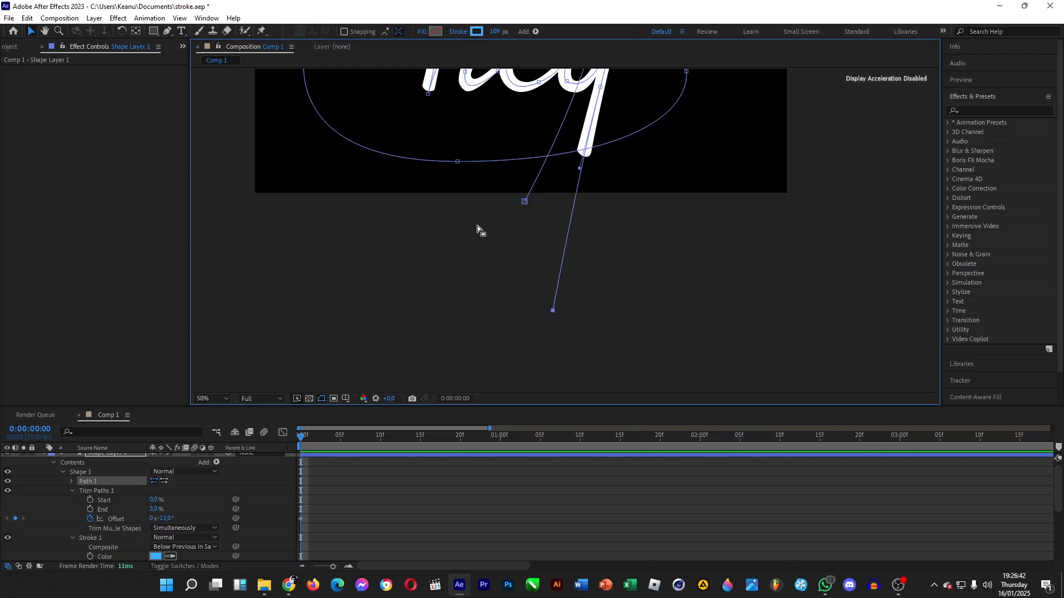
pyautogui.click(45, 33)
pyautogui.moveTo(648, 237); pyautogui.dragTo(641, 368)
pyautogui.moveTo(628, 254); pyautogui.dragTo(629, 308)
pyautogui.click(31, 32)
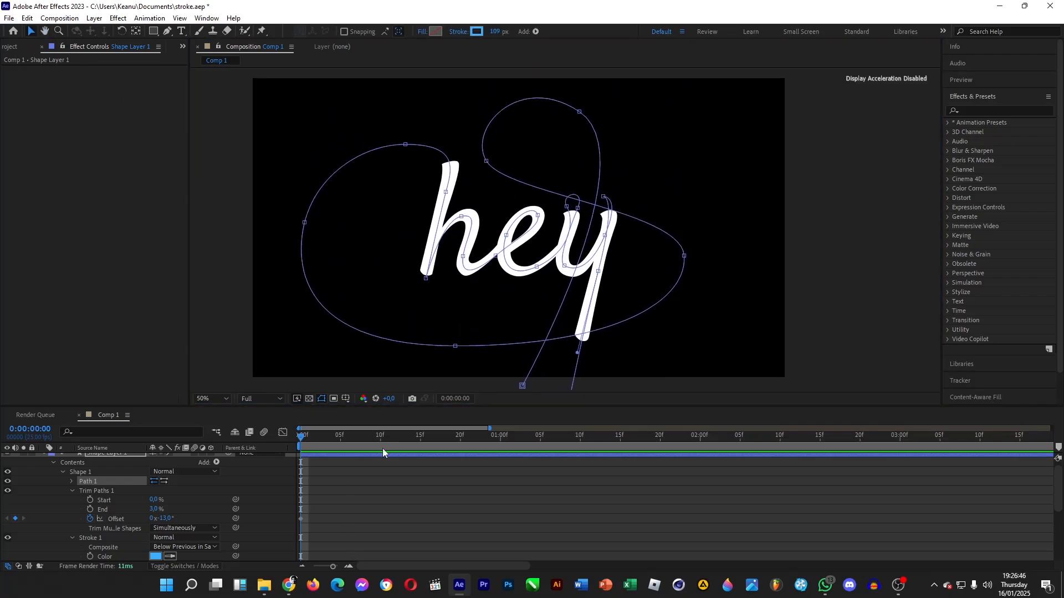
# - Add a Trim Paths Offset keyframe of 191° at 3 seconds
pyautogui.click(348, 565)
pyautogui.moveTo(415, 438); pyautogui.dragTo(384, 438)
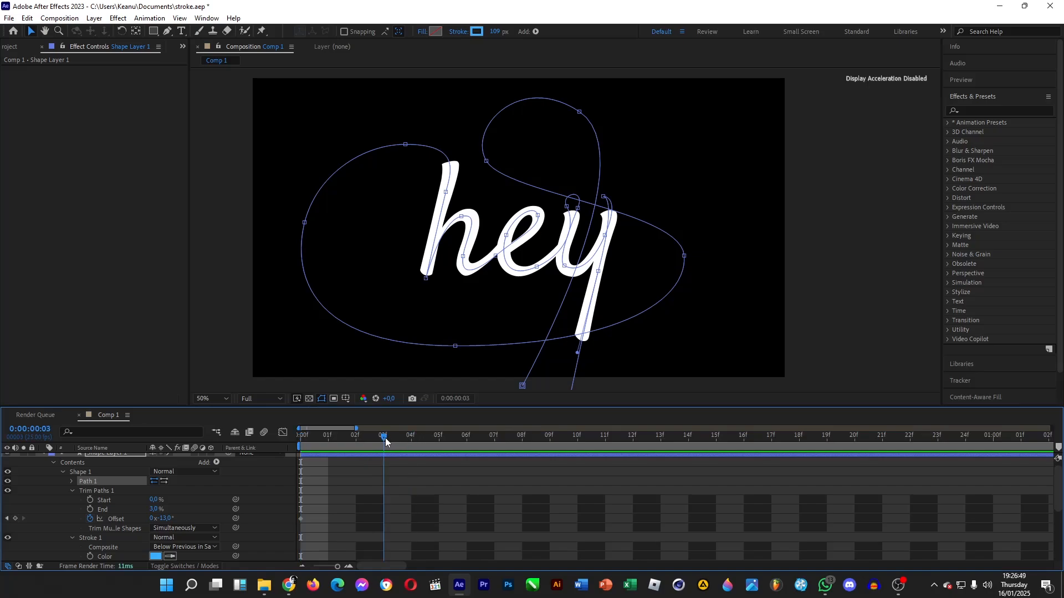
pyautogui.click(303, 566)
pyautogui.click(302, 566)
pyautogui.click(303, 566)
pyautogui.click(449, 447)
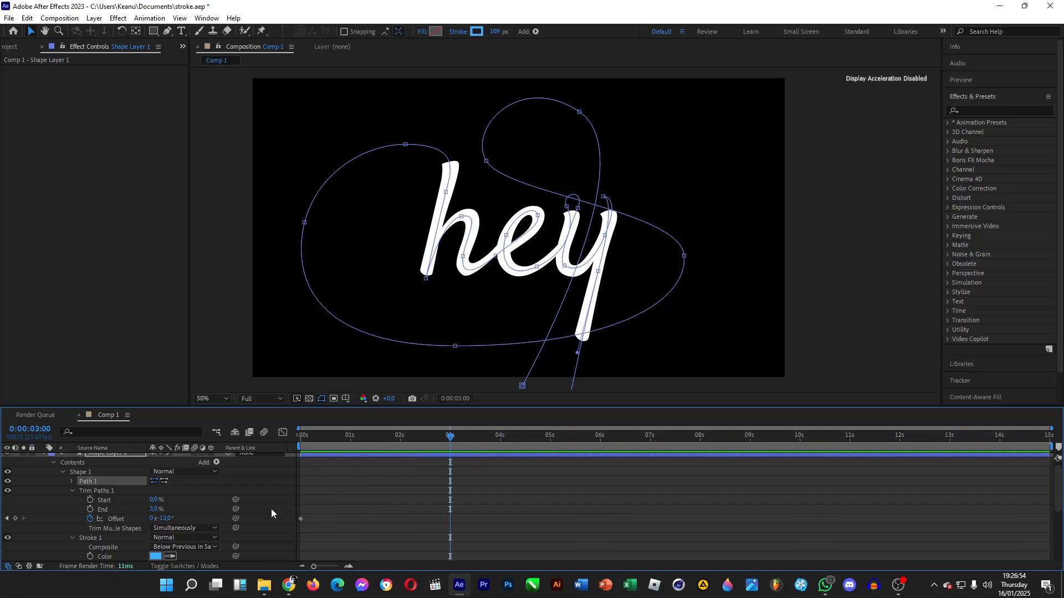
pyautogui.moveTo(165, 518); pyautogui.dragTo(274, 515)
pyautogui.moveTo(274, 516); pyautogui.dragTo(277, 521)
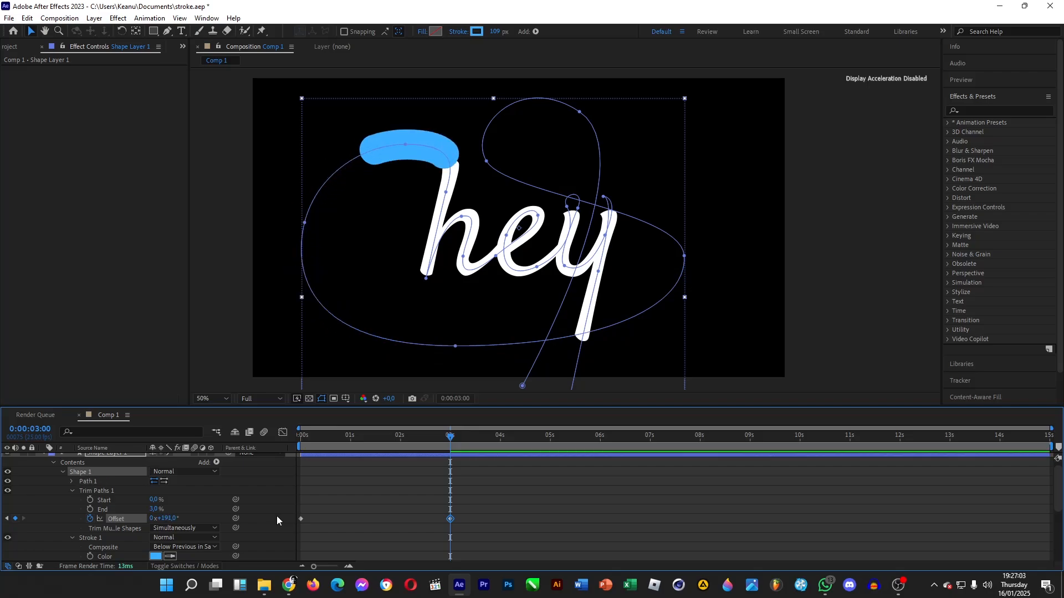
pyautogui.click(174, 517)
pyautogui.click(206, 492)
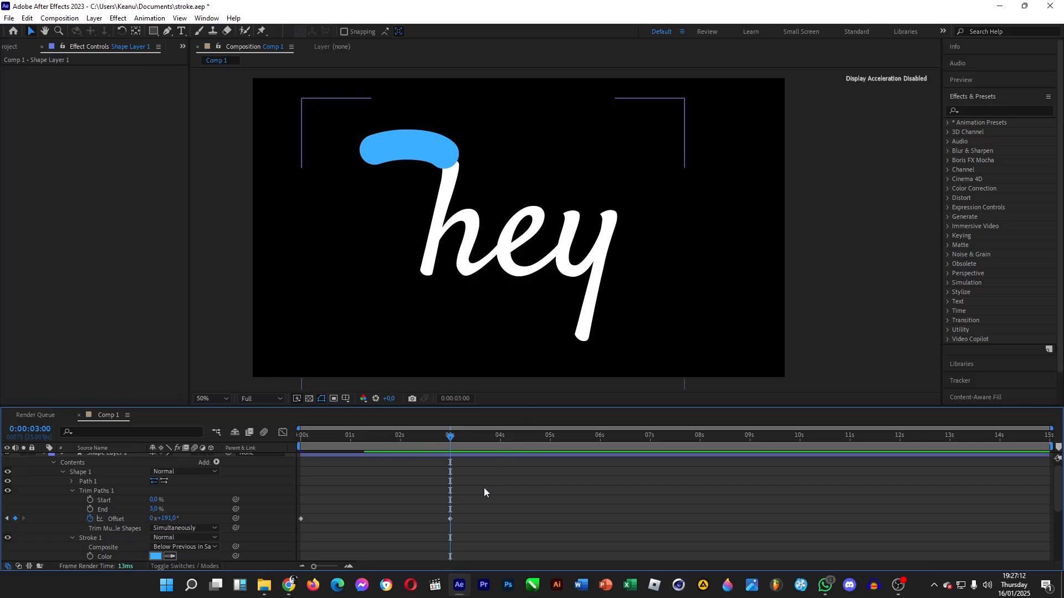
# - Add a Trim Paths Offset keyframe of 349° at 5 seconds
pyautogui.click(551, 439)
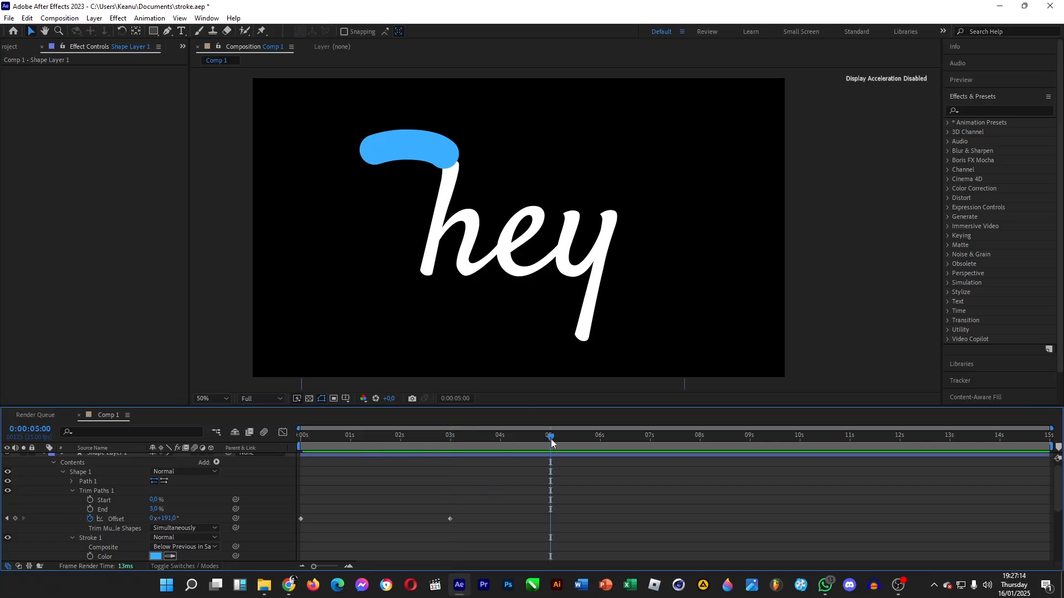
pyautogui.moveTo(170, 518); pyautogui.dragTo(257, 516)
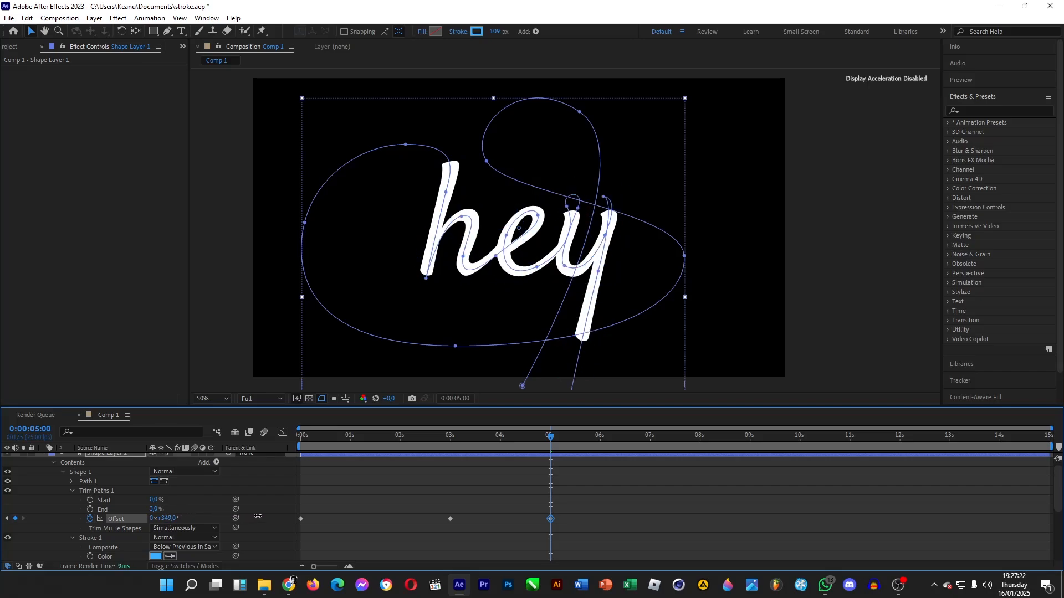
# - Apply Easy Ease to the Trim Paths Offset keyframes at 3 and 5 seconds
pyautogui.click(578, 530)
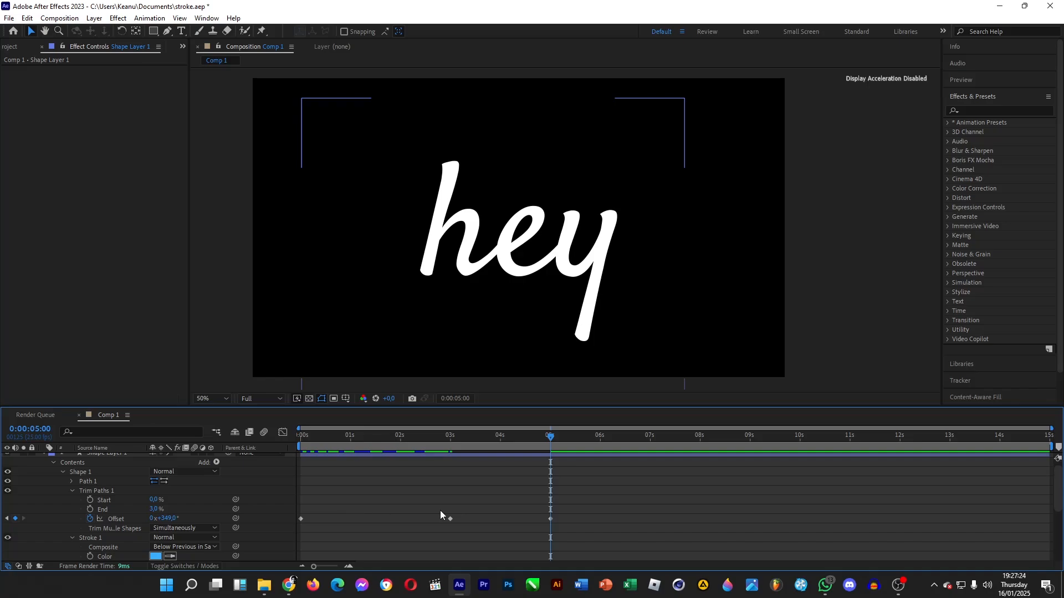
pyautogui.moveTo(434, 505); pyautogui.dragTo(460, 530)
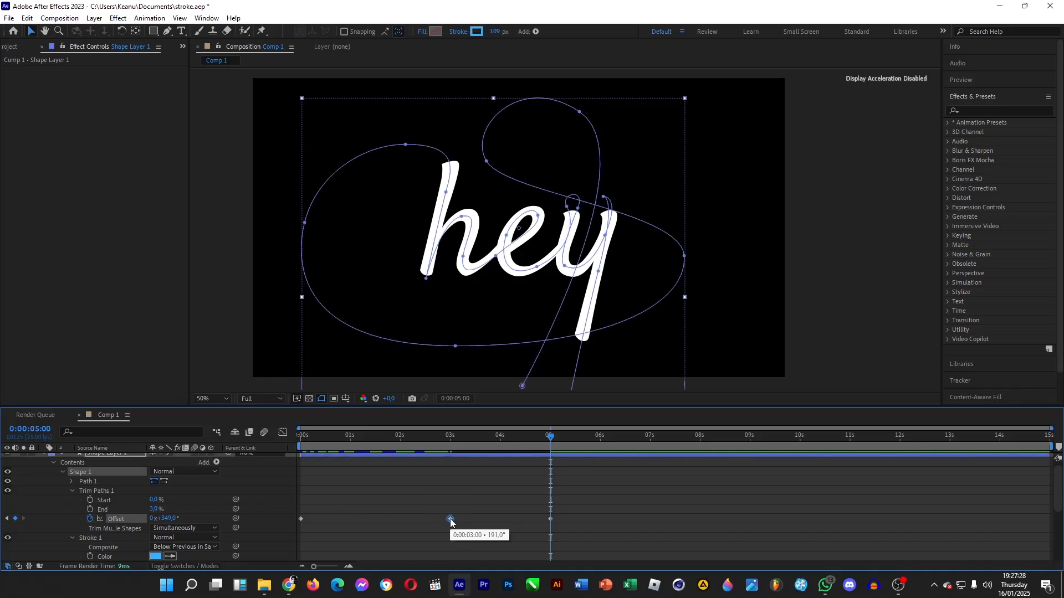
pyautogui.rightClick(451, 522)
pyautogui.moveTo(525, 511)
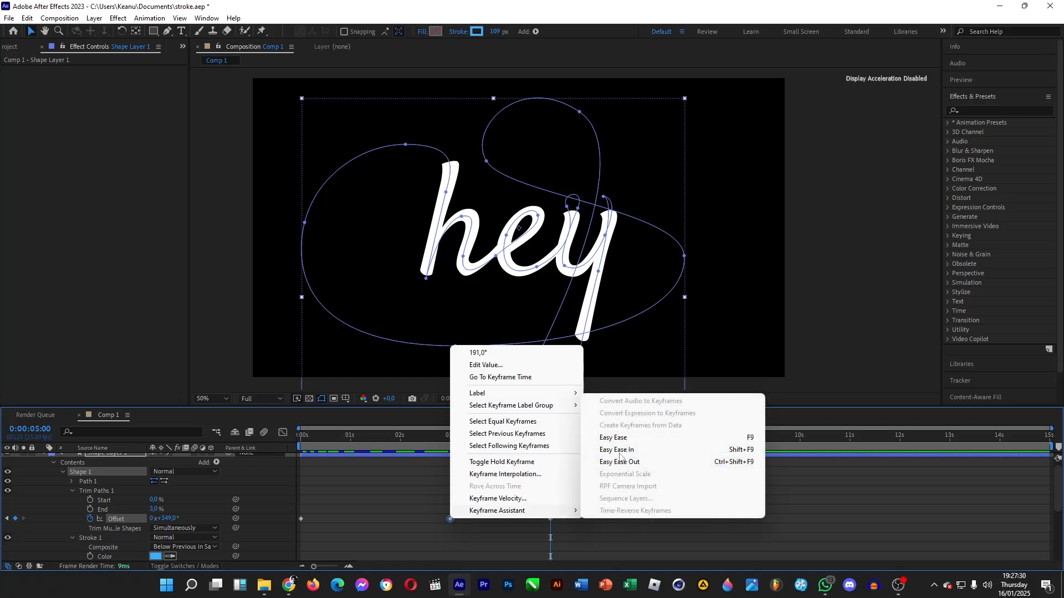
pyautogui.click(614, 438)
pyautogui.rightClick(550, 519)
pyautogui.moveTo(610, 512)
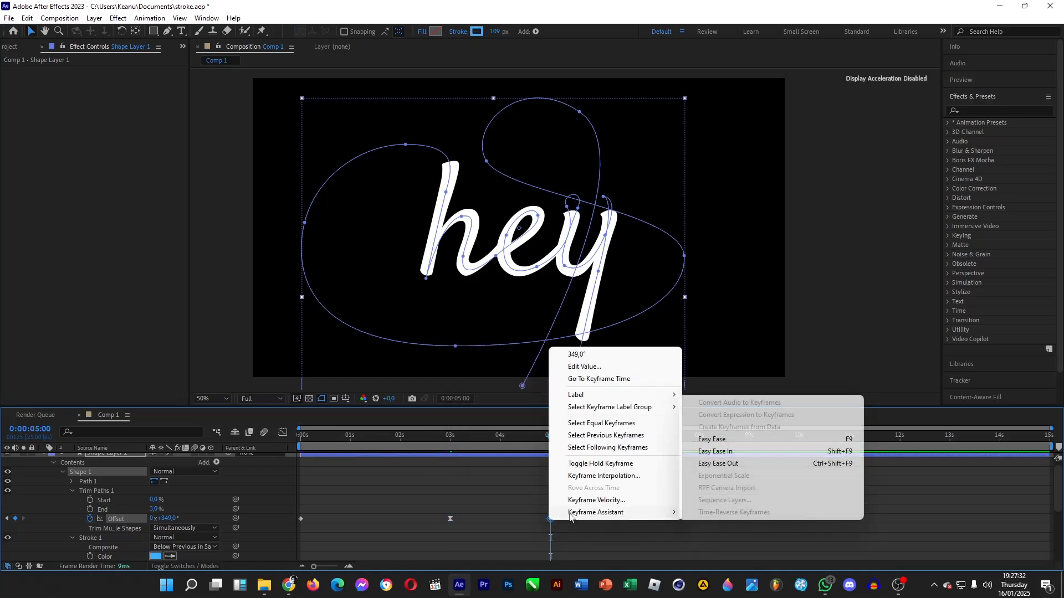
pyautogui.click(704, 451)
# - Set the incoming velocity influence of the 3-second Offset keyframe to 50% and scrub the timeline to check the motion
pyautogui.rightClick(451, 519)
pyautogui.click(488, 505)
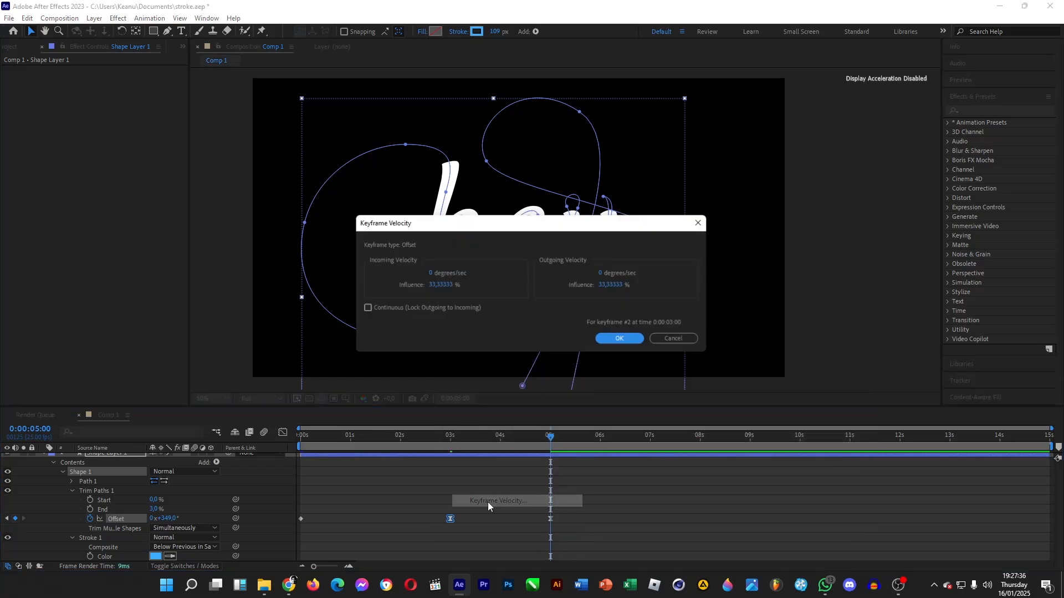
pyautogui.click(443, 285)
pyautogui.write('50')
pyautogui.press('Return')
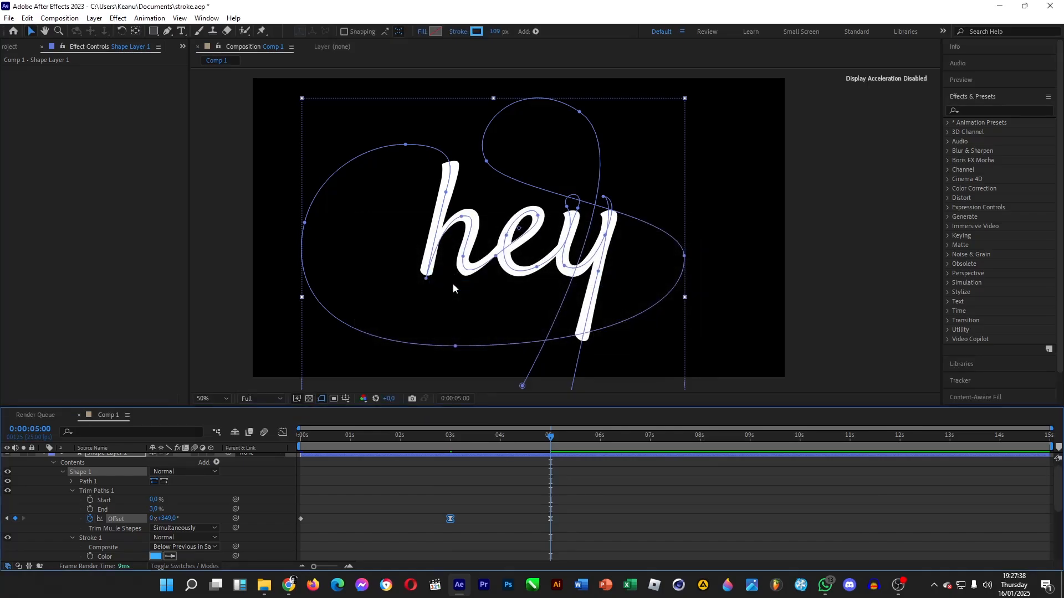
pyautogui.click(482, 484)
pyautogui.moveTo(345, 438)
pyautogui.mouseDown()
pyautogui.moveTo(292, 438)
pyautogui.moveTo(577, 455)
pyautogui.moveTo(437, 457)
pyautogui.moveTo(555, 454)
pyautogui.mouseUp()
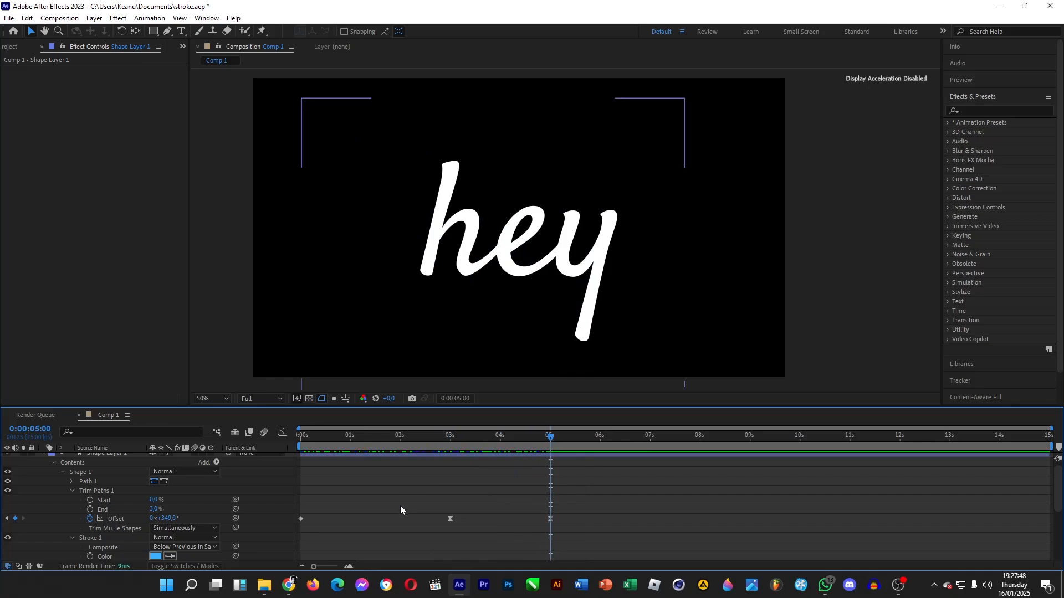
# - Duplicate Shape Layer 1 and hide the original layer
pyautogui.scroll(1, 114, 460)
pyautogui.click(111, 459)
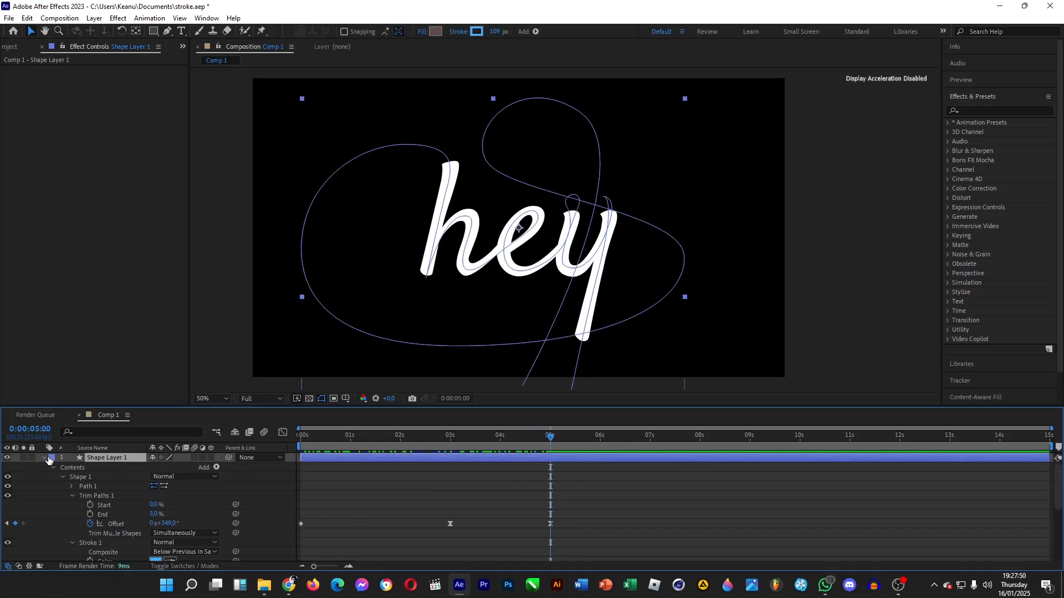
pyautogui.hotkey('ctrl', 'd')
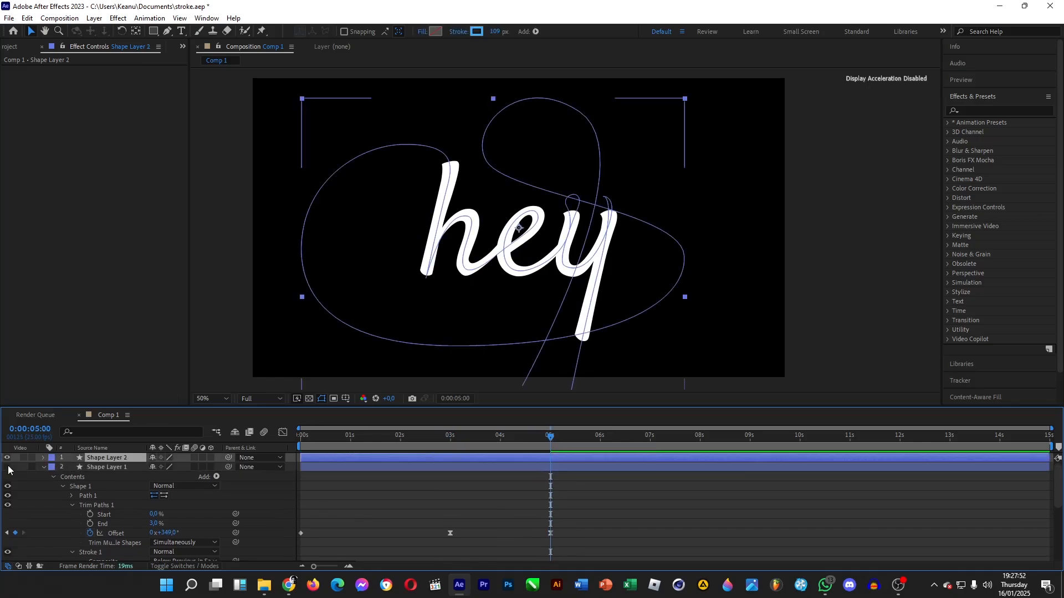
# - Set the duplicate layer's stroke color to 00ff00, working at 0:00:03:12 where the stroke starts covering the text
pyautogui.moveTo(398, 441); pyautogui.dragTo(474, 440)
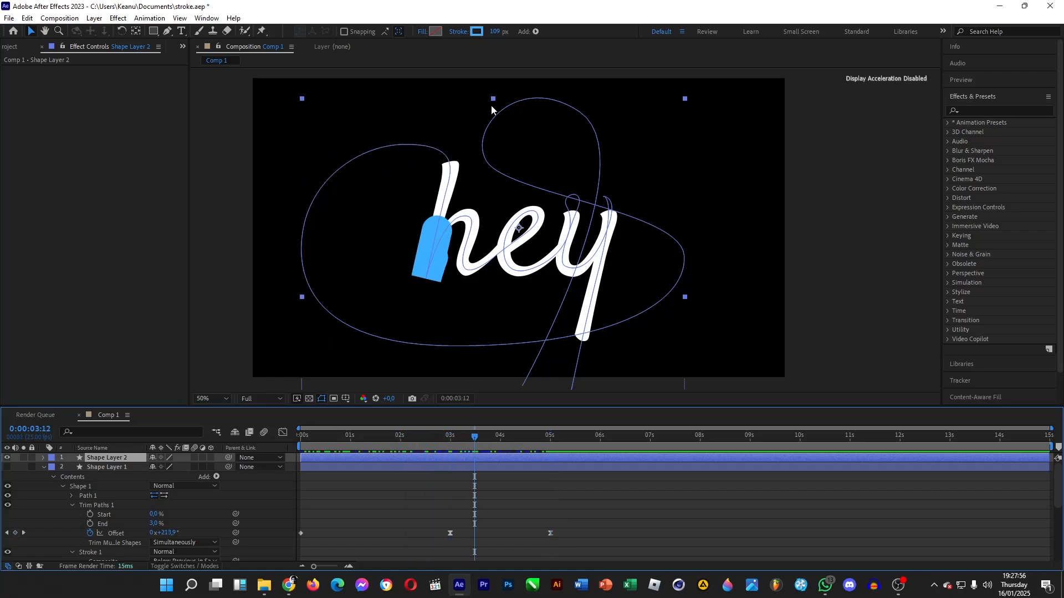
pyautogui.click(480, 33)
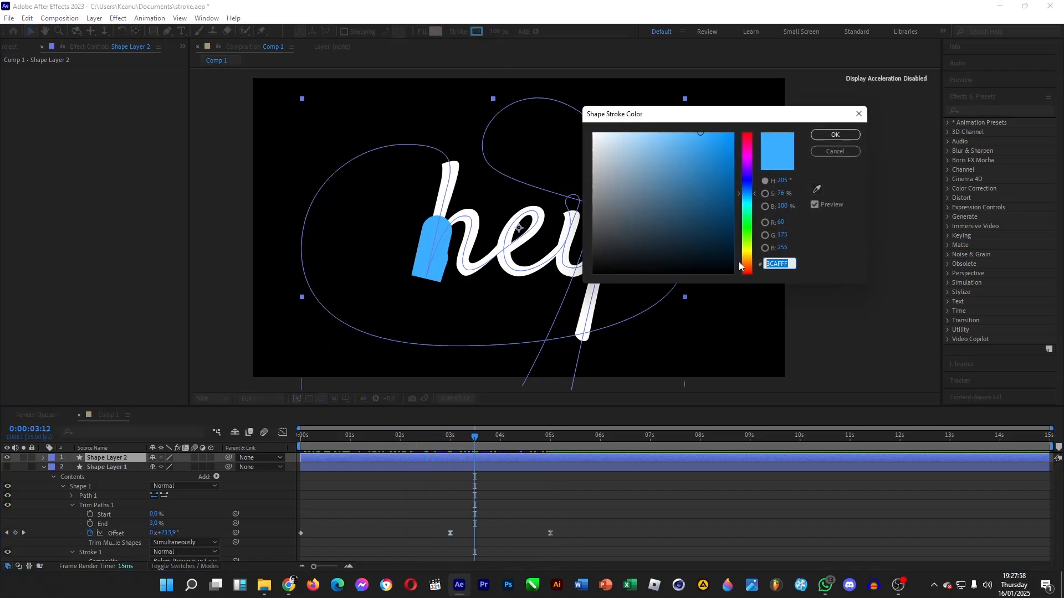
pyautogui.write('00ff00')
pyautogui.press('Return')
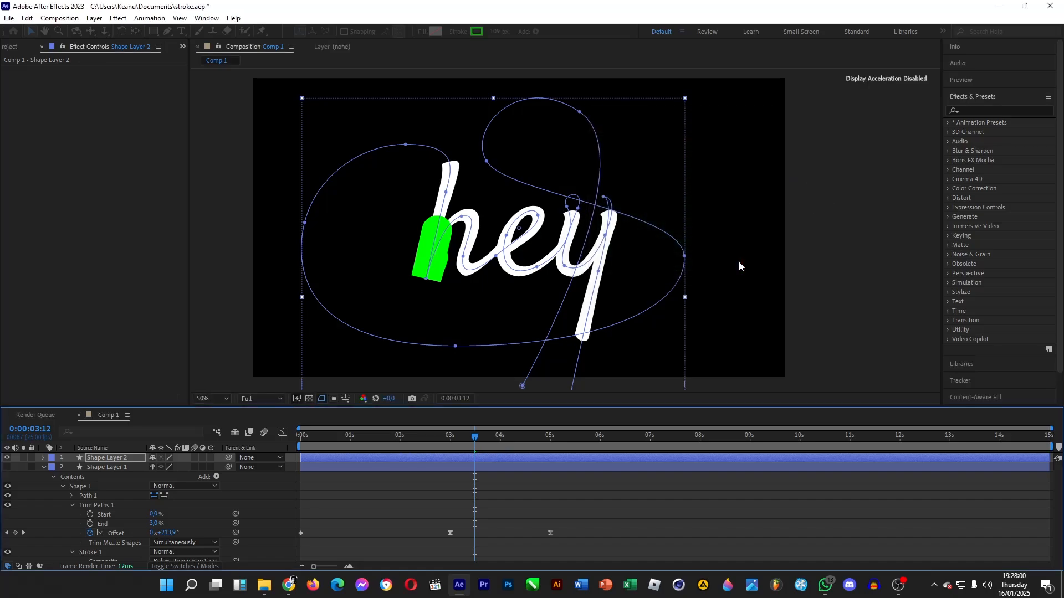
# - Set the green stroke's Trim Paths End to 36% and add an End keyframe at 0:00:03:12
pyautogui.click(44, 459)
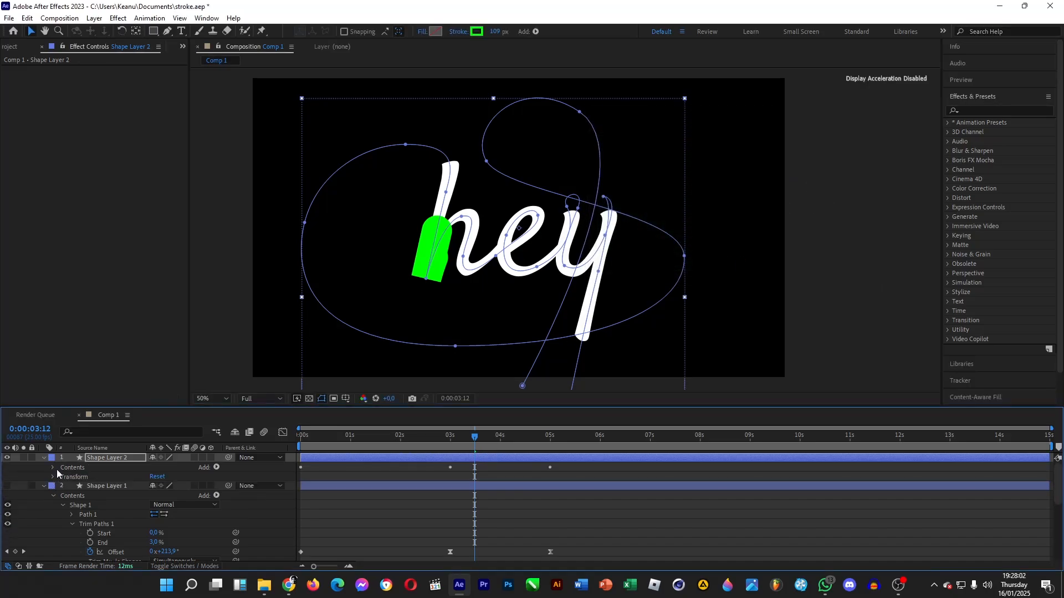
pyautogui.click(53, 468)
pyautogui.click(62, 479)
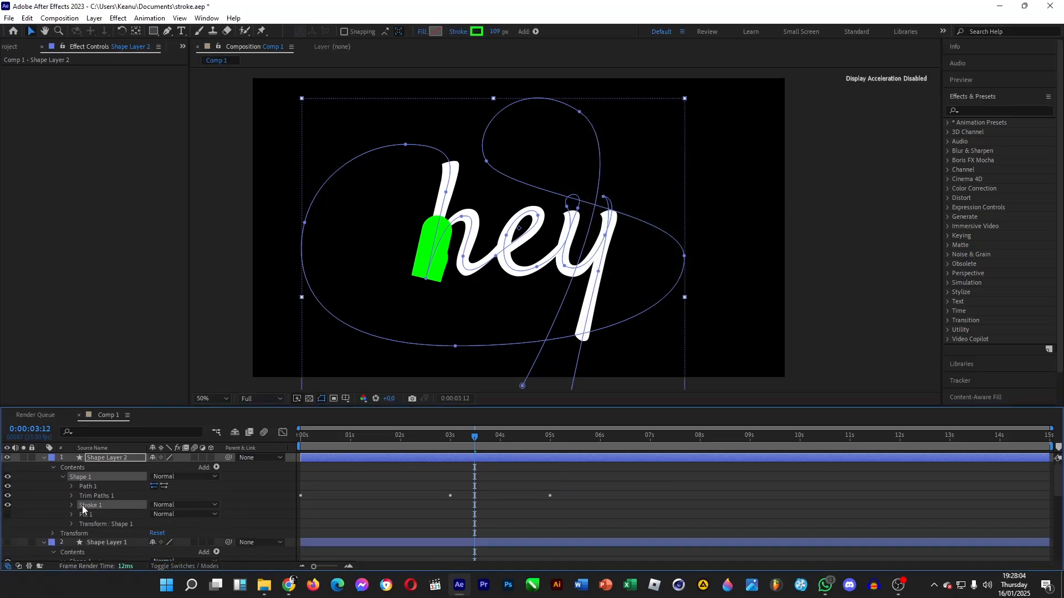
pyautogui.click(71, 506)
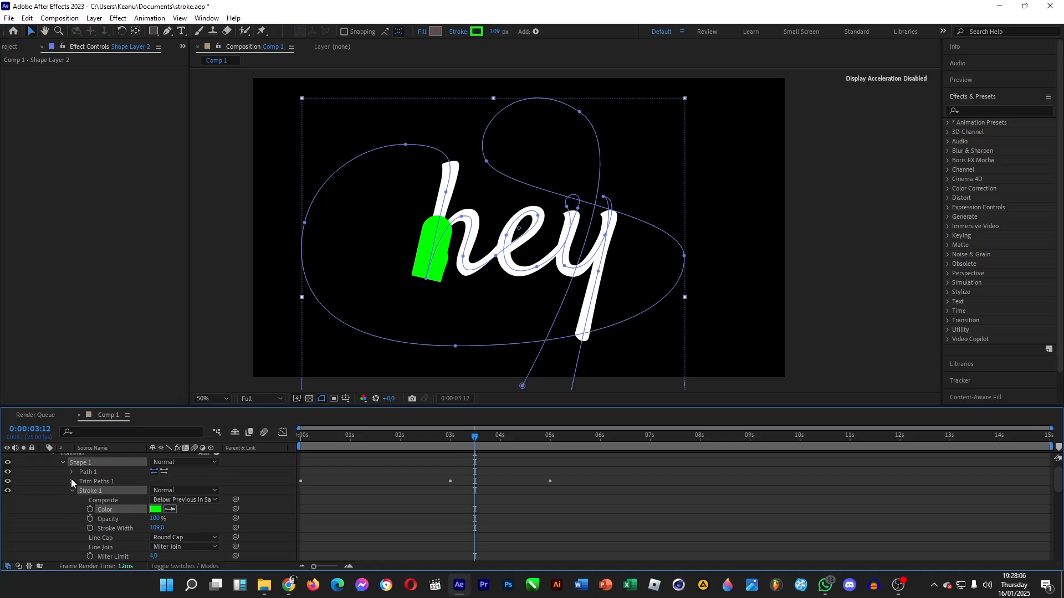
pyautogui.click(72, 481)
pyautogui.moveTo(156, 500)
pyautogui.mouseDown()
pyautogui.moveTo(186, 500)
pyautogui.moveTo(170, 500)
pyautogui.mouseUp()
pyautogui.click(90, 499)
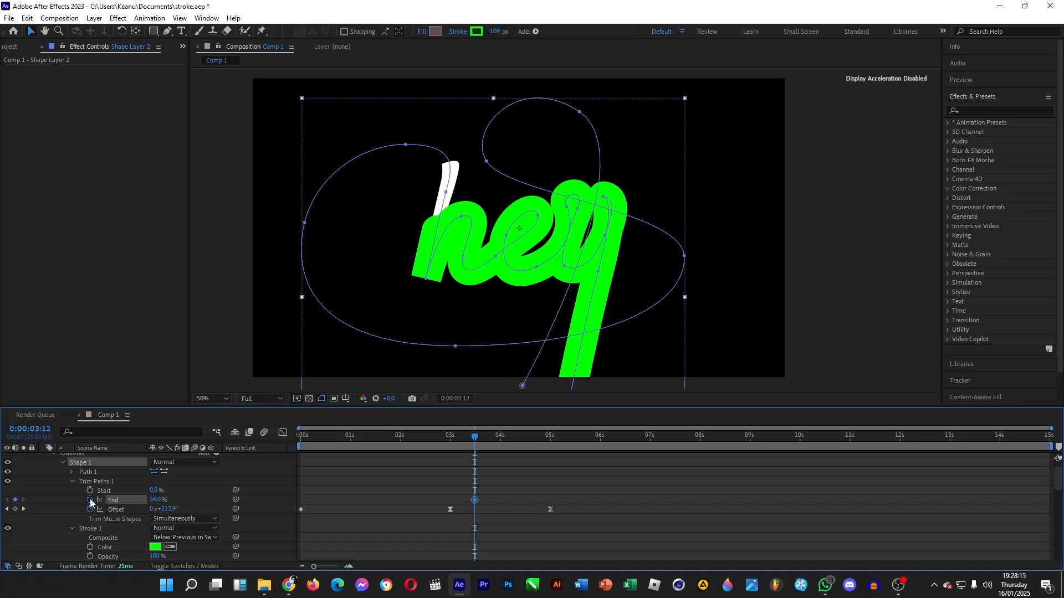
# - Add a lower Trim Paths End keyframe at 5 seconds so the green stroke shrinks away, and scrub to check the uncovering
pyautogui.click(550, 441)
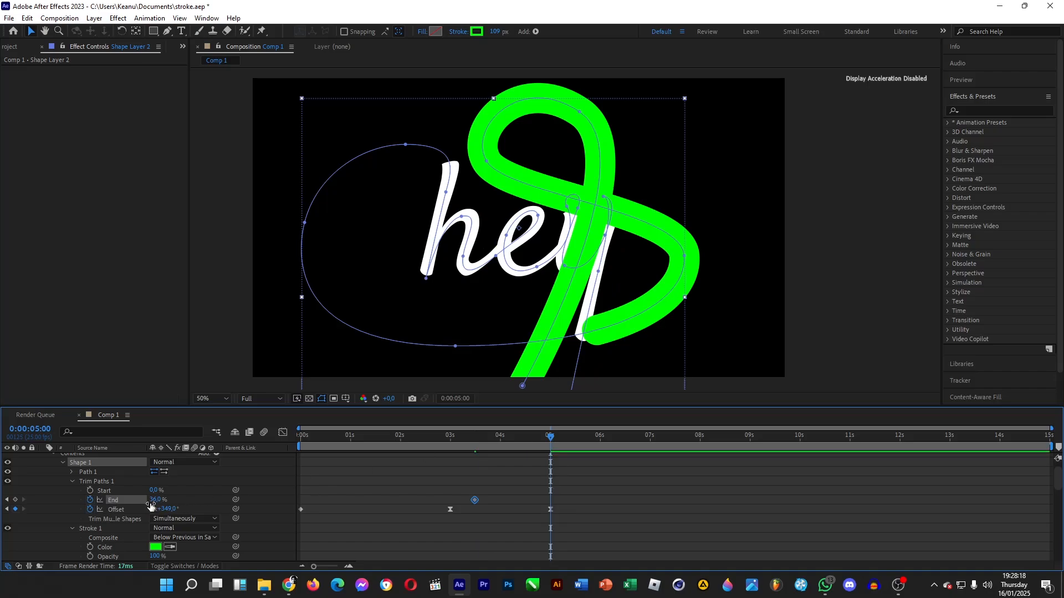
pyautogui.moveTo(157, 500); pyautogui.dragTo(137, 502)
pyautogui.moveTo(492, 437)
pyautogui.mouseDown()
pyautogui.moveTo(480, 437)
pyautogui.moveTo(544, 438)
pyautogui.moveTo(447, 438)
pyautogui.moveTo(501, 439)
pyautogui.mouseUp()
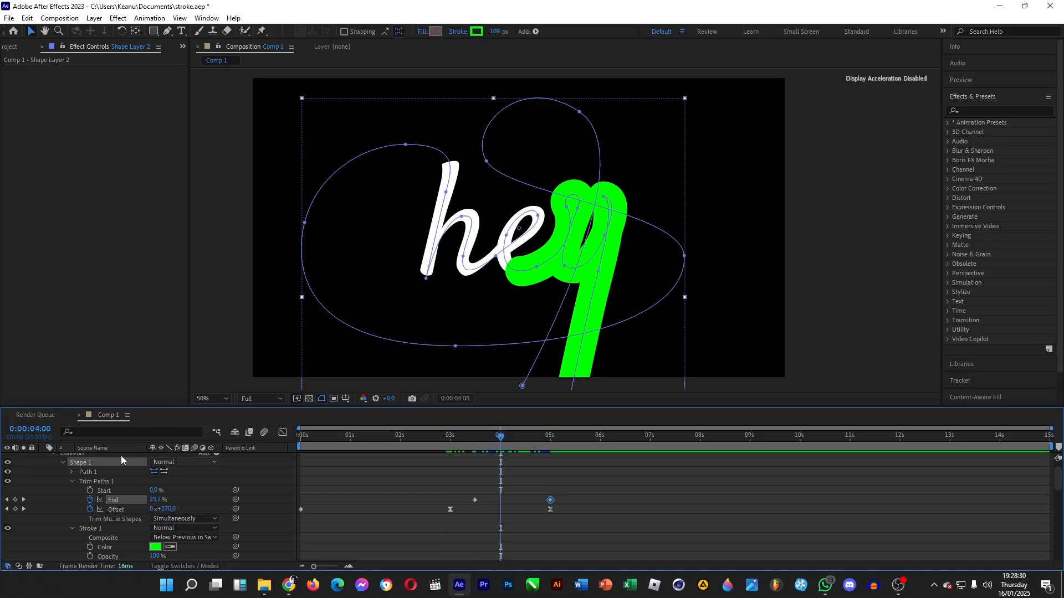
# - Split the green stroke layer at 0:00:03:09, delete its earlier part, and make the original blue stroke layer visible again
pyautogui.scroll(1, 57, 470)
pyautogui.click(43, 459)
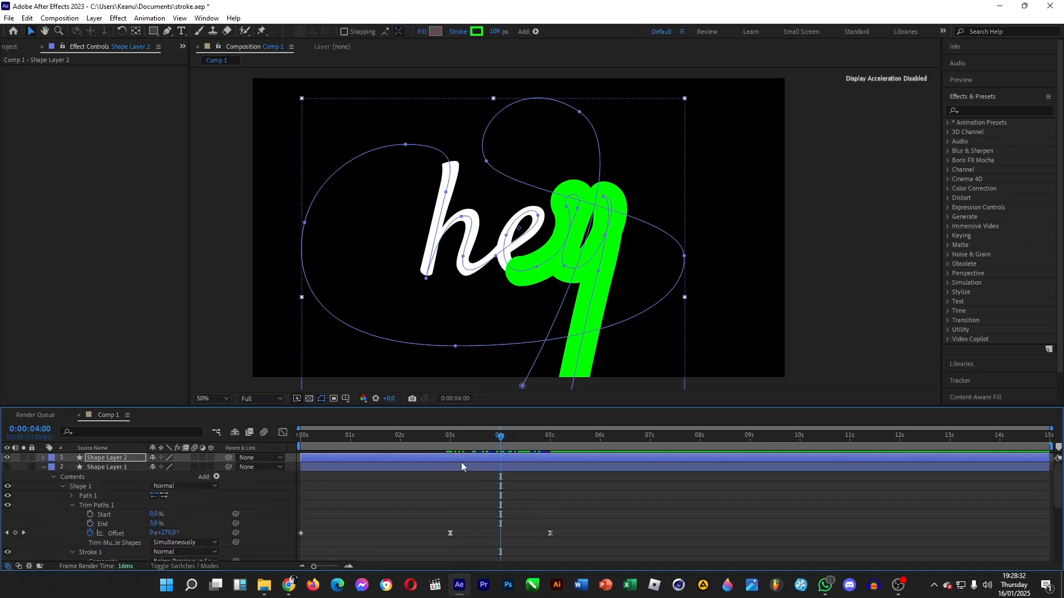
pyautogui.moveTo(479, 443)
pyautogui.mouseDown()
pyautogui.moveTo(491, 442)
pyautogui.moveTo(435, 442)
pyautogui.moveTo(450, 445)
pyautogui.mouseUp()
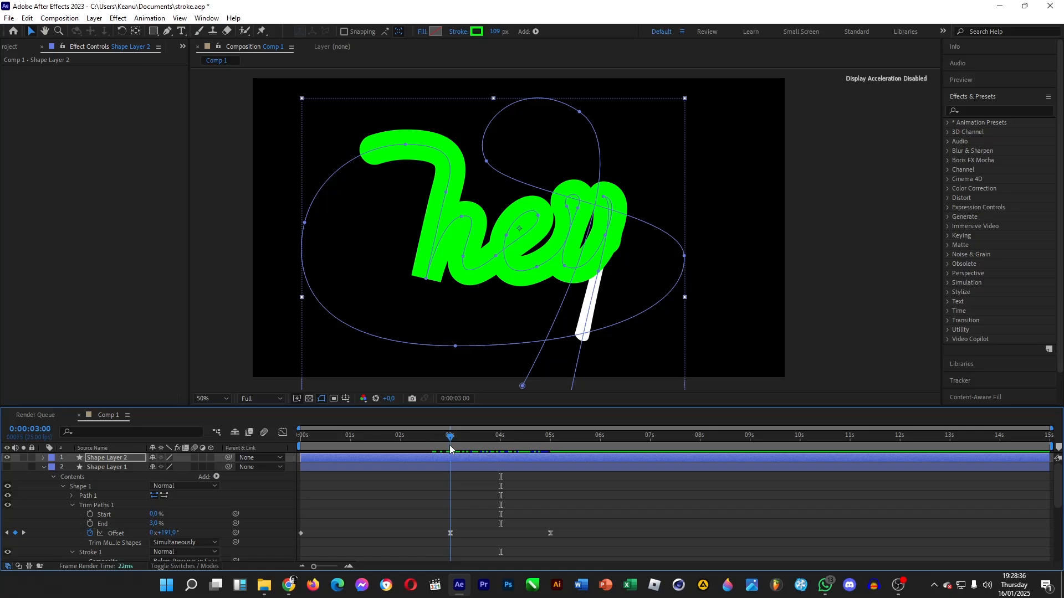
pyautogui.click(8, 459)
pyautogui.click(8, 458)
pyautogui.moveTo(458, 441); pyautogui.dragTo(468, 441)
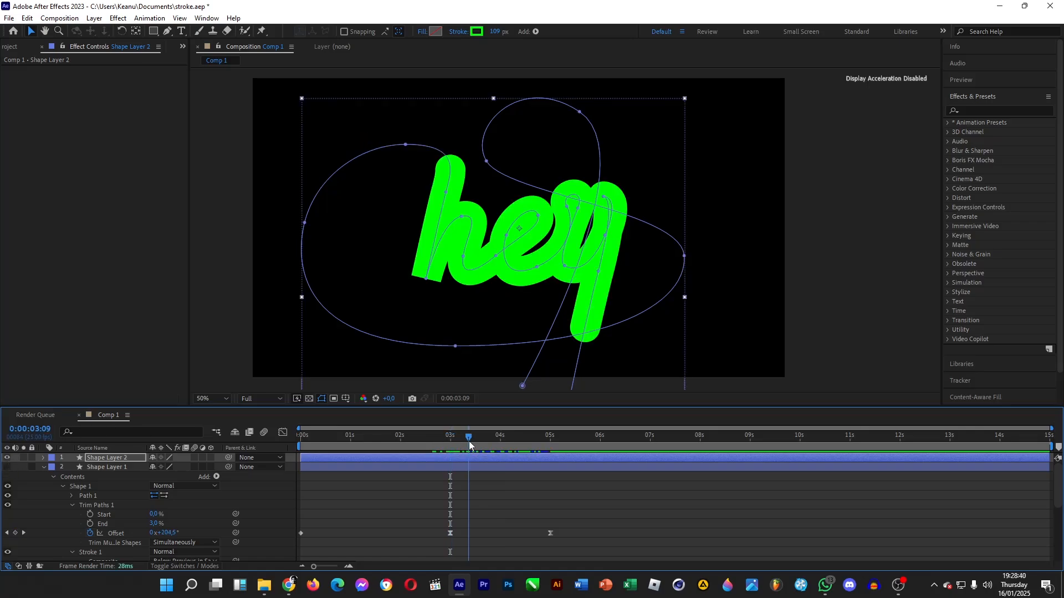
pyautogui.click(43, 458)
pyautogui.hotkey('ctrl', 'shift', 'd')
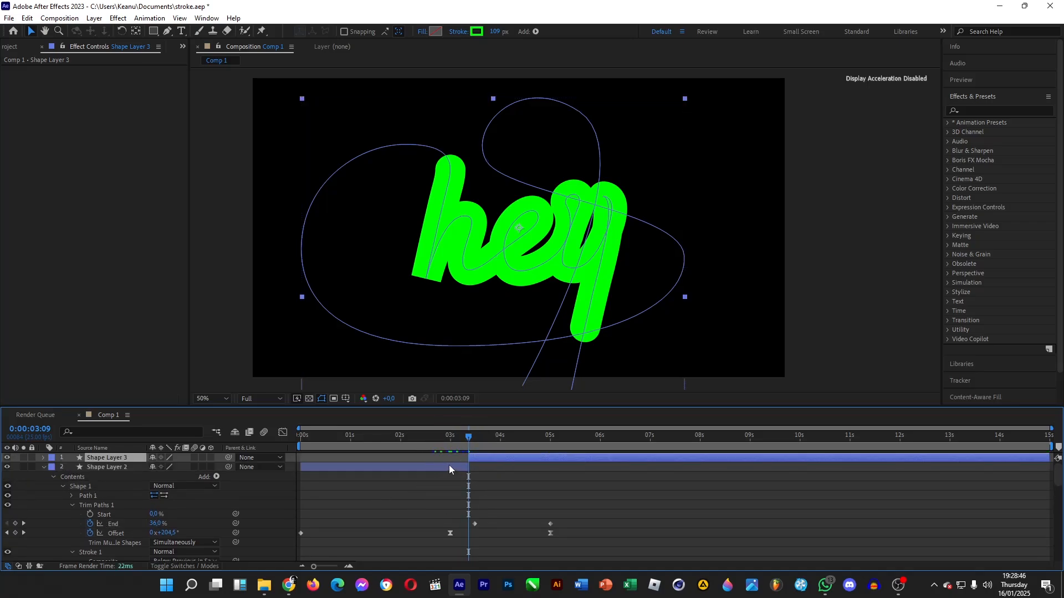
pyautogui.click(449, 468)
pyautogui.press('Delete')
pyautogui.click(7, 468)
# - Trim the "hey 2" text layer to begin at 0:00:03:09 and place it directly below the green stroke layer
pyautogui.scroll(-5, 70, 478)
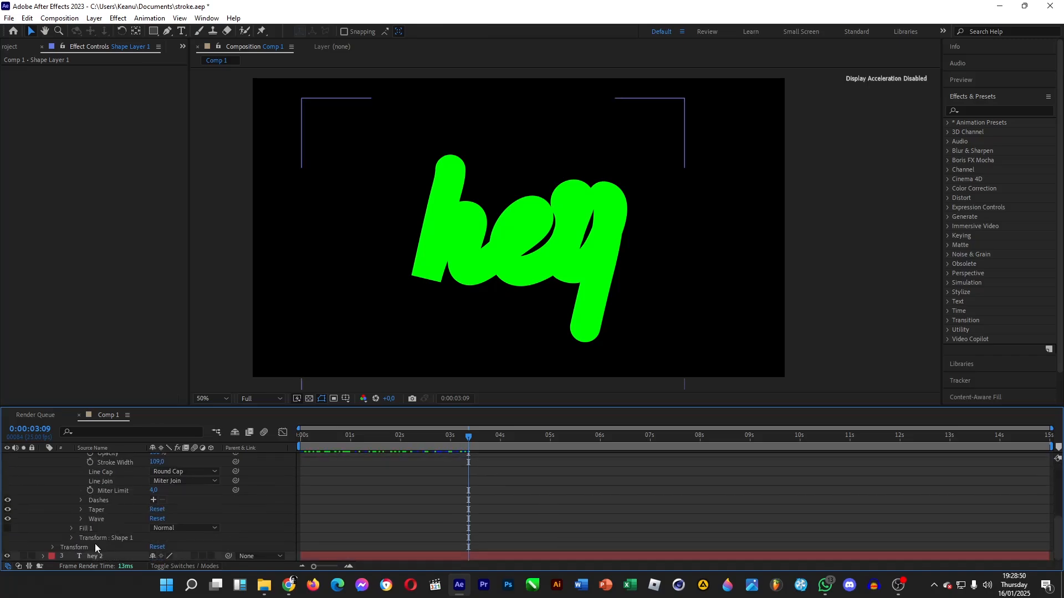
pyautogui.click(103, 556)
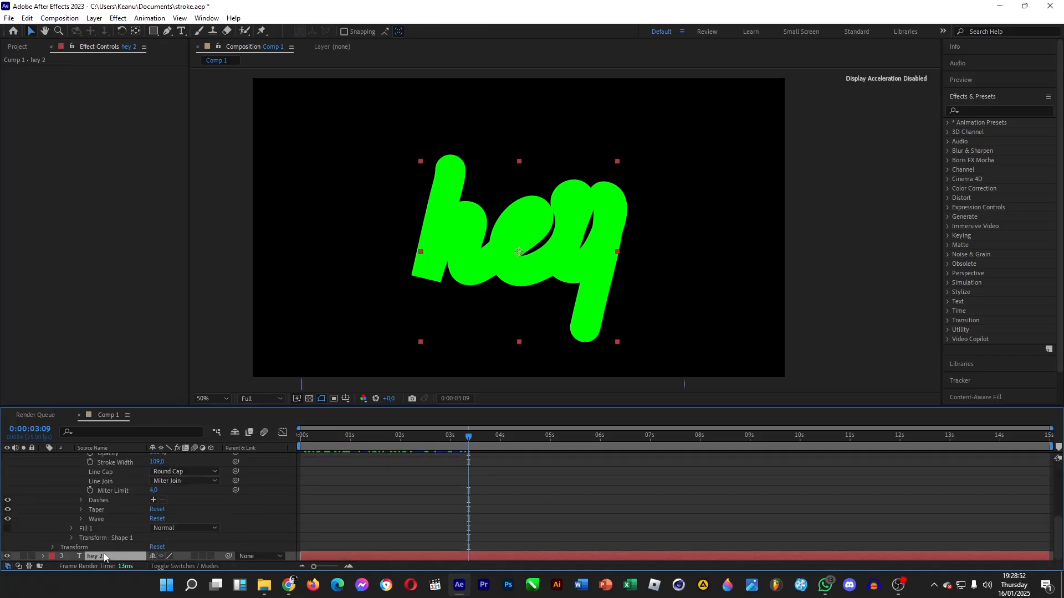
pyautogui.hotkey('ctrl', 'shift', 'd')
pyautogui.click(459, 556)
pyautogui.press('Delete')
pyautogui.moveTo(68, 557); pyautogui.dragTo(121, 465)
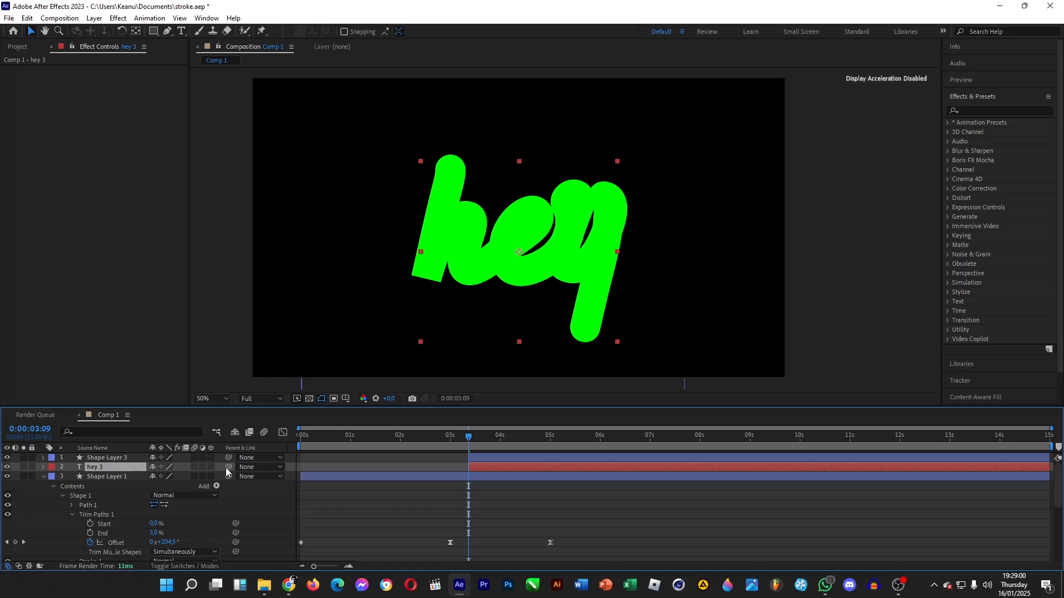
# - Pre-compose the green stroke layer and the "hey" text layer together as "text masking"
pyautogui.click(266, 496)
pyautogui.click(105, 470)
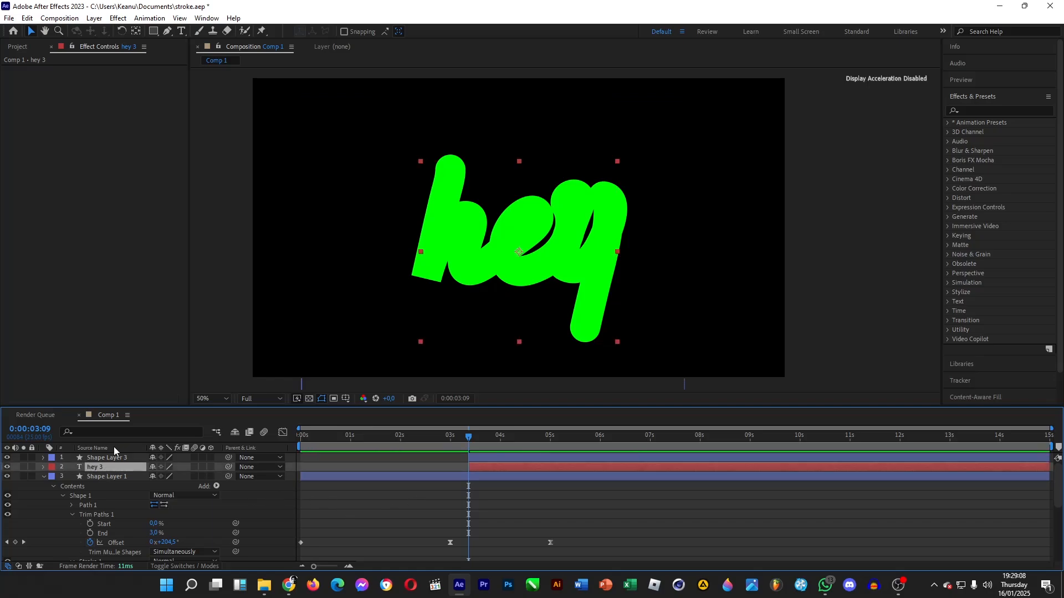
pyautogui.click(99, 458)
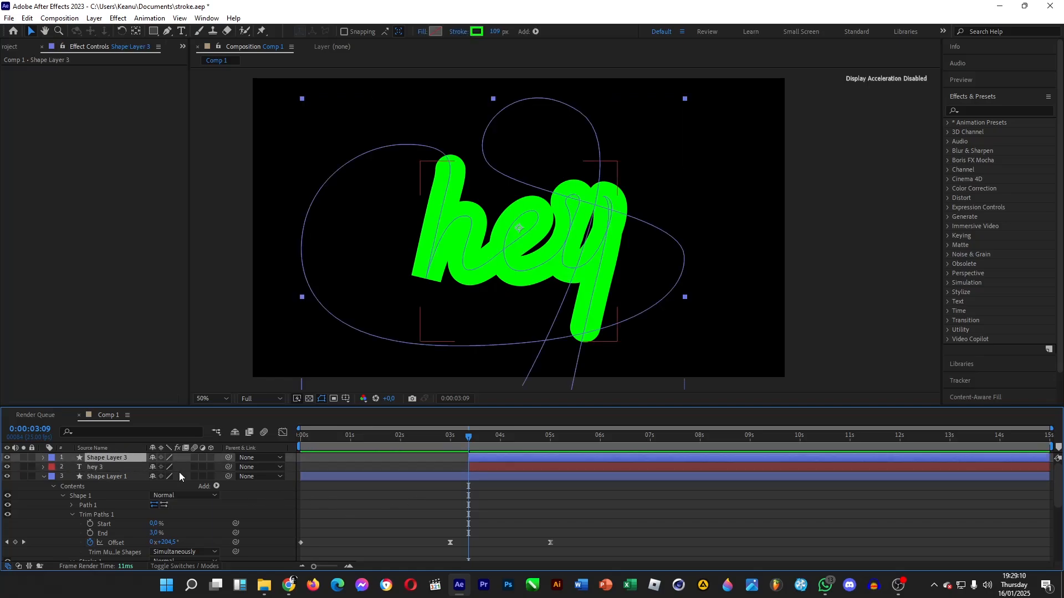
pyautogui.moveTo(469, 438); pyautogui.dragTo(536, 441)
pyautogui.moveTo(292, 468); pyautogui.dragTo(113, 458)
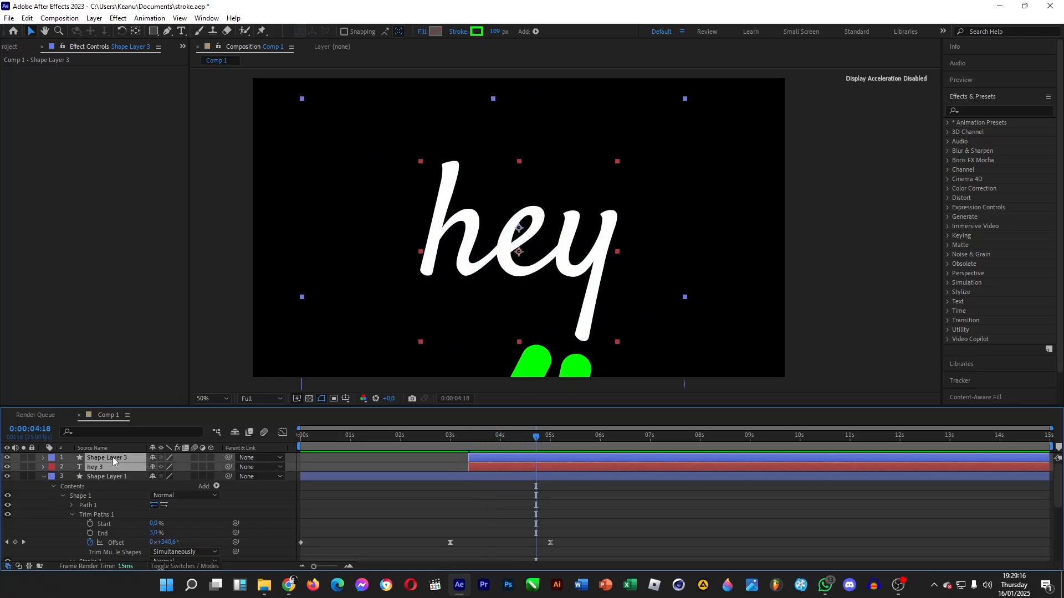
pyautogui.rightClick(113, 460)
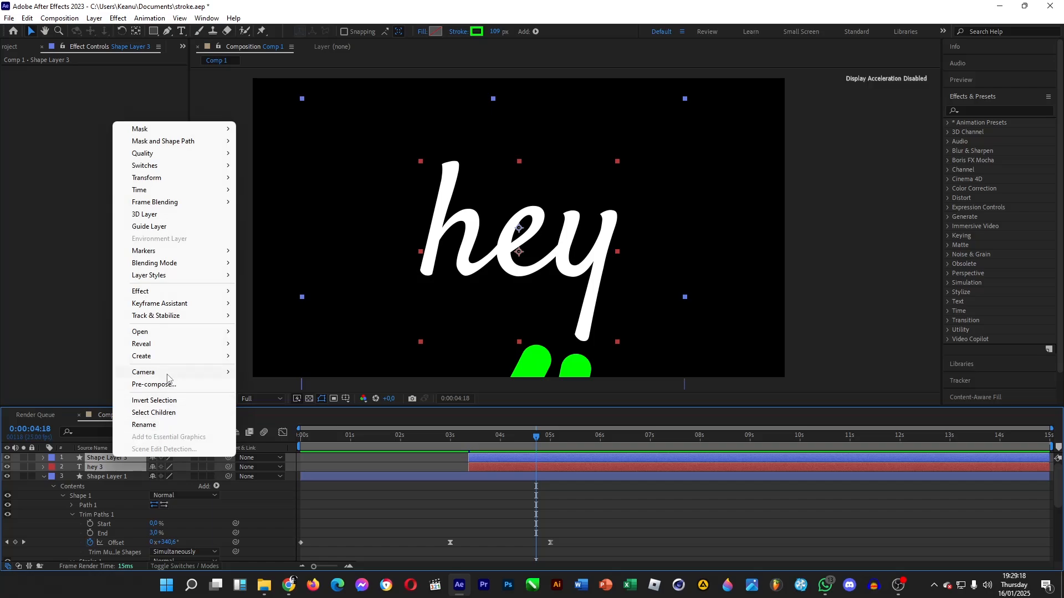
pyautogui.click(153, 385)
pyautogui.write('text mak')
pyautogui.press('Return')
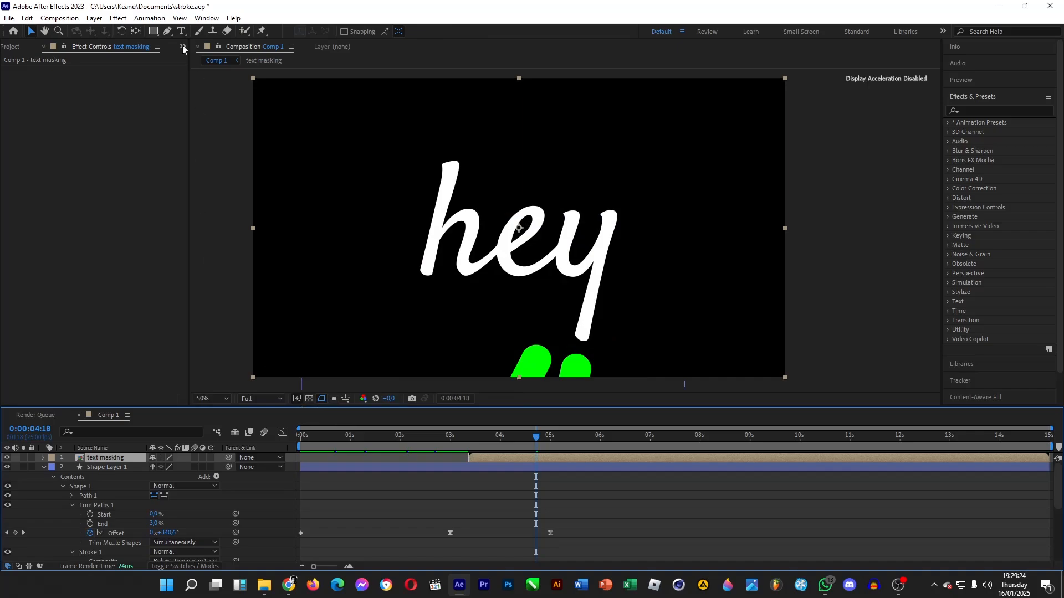
# - Apply Keylight (1.2) to the text masking layer and sample the green stroke as its Screen Colour
pyautogui.click(993, 112)
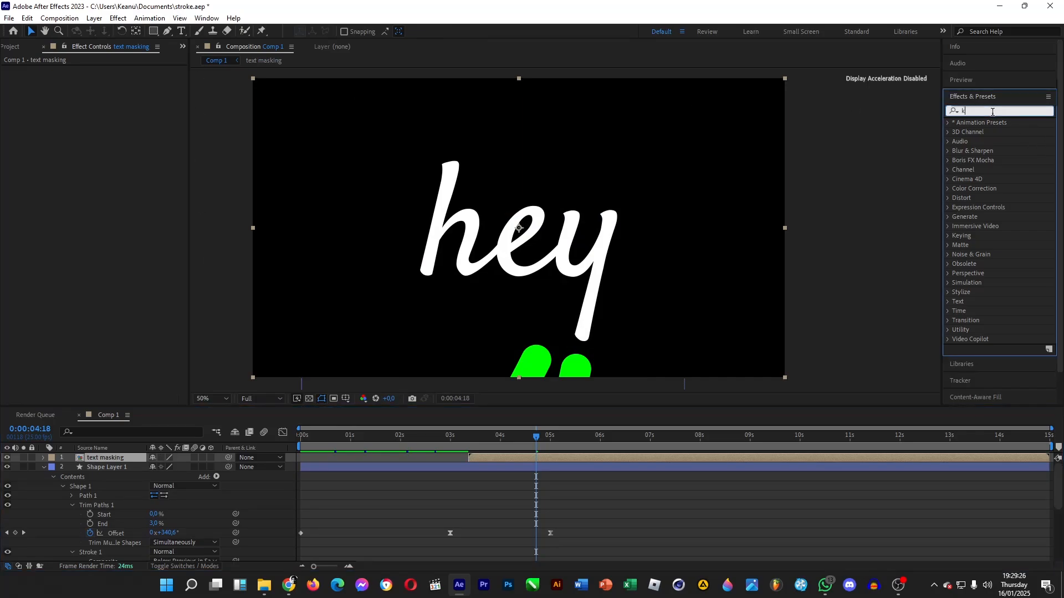
pyautogui.write('keyligh')
pyautogui.moveTo(992, 161); pyautogui.dragTo(117, 464)
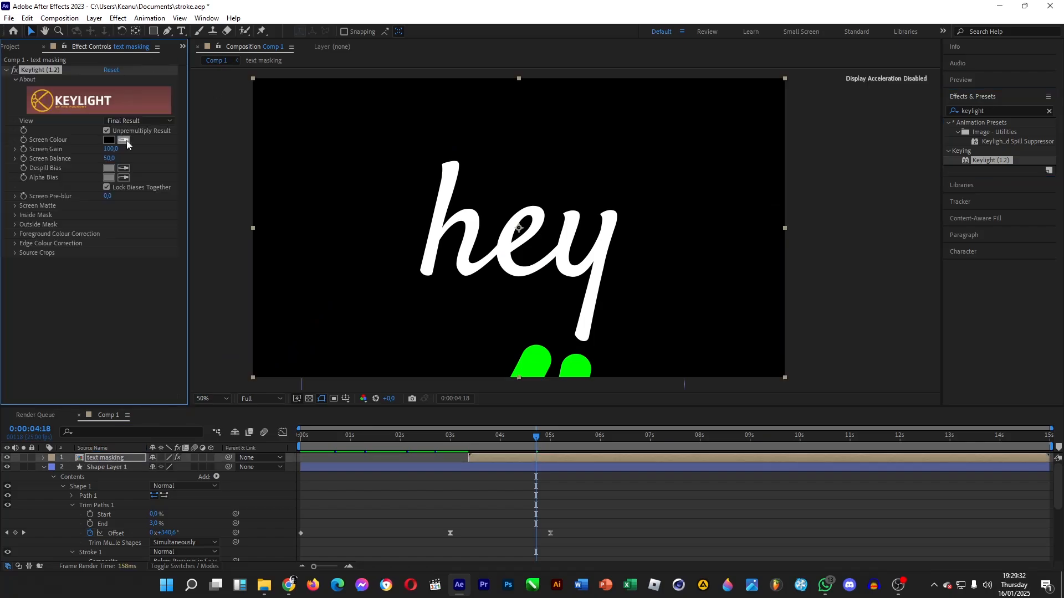
pyautogui.click(581, 362)
pyautogui.click(414, 511)
pyautogui.moveTo(469, 440)
pyautogui.mouseDown()
pyautogui.moveTo(484, 440)
pyautogui.moveTo(471, 447)
pyautogui.mouseUp()
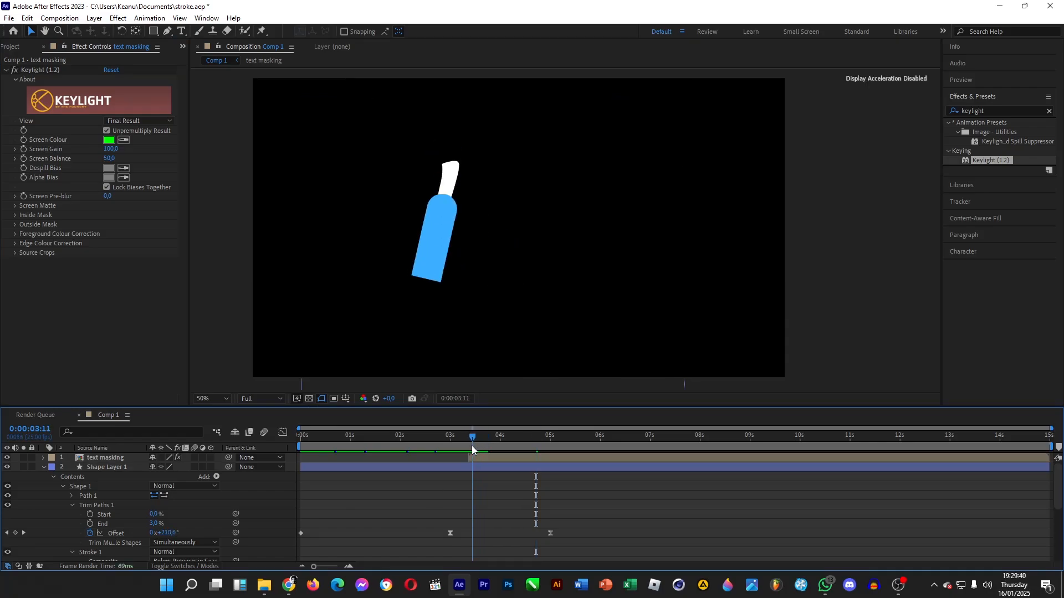
# - Move the text masking layer below the blue stroke layer, check the reveal around 0:00:03:17, and open the text masking composition
pyautogui.click(45, 467)
pyautogui.moveTo(94, 457); pyautogui.dragTo(152, 481)
pyautogui.moveTo(476, 437)
pyautogui.mouseDown()
pyautogui.moveTo(534, 436)
pyautogui.moveTo(430, 455)
pyautogui.moveTo(560, 456)
pyautogui.moveTo(467, 469)
pyautogui.moveTo(485, 470)
pyautogui.mouseUp()
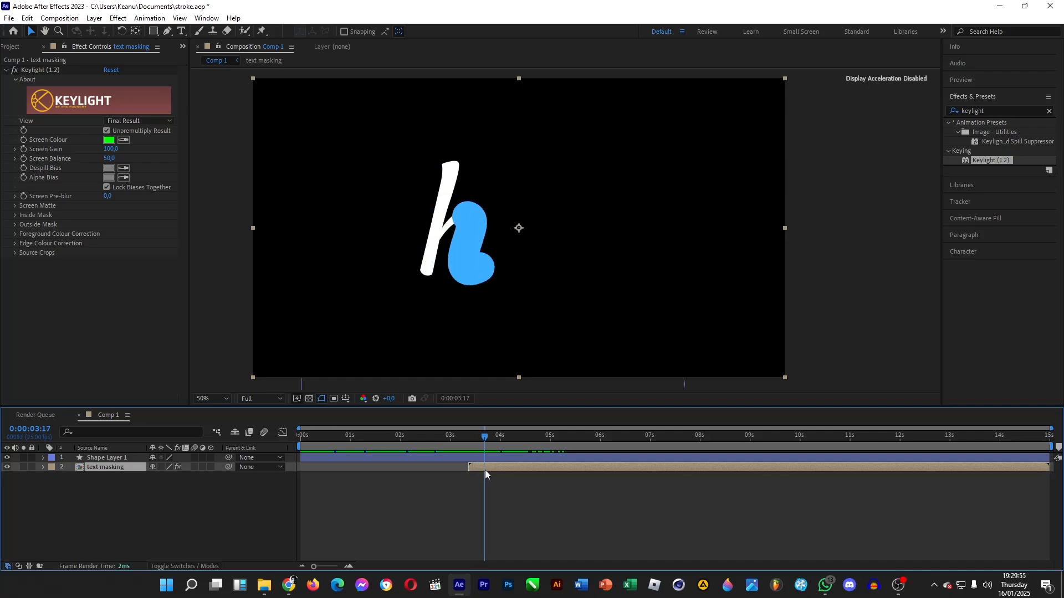
pyautogui.doubleClick(105, 466)
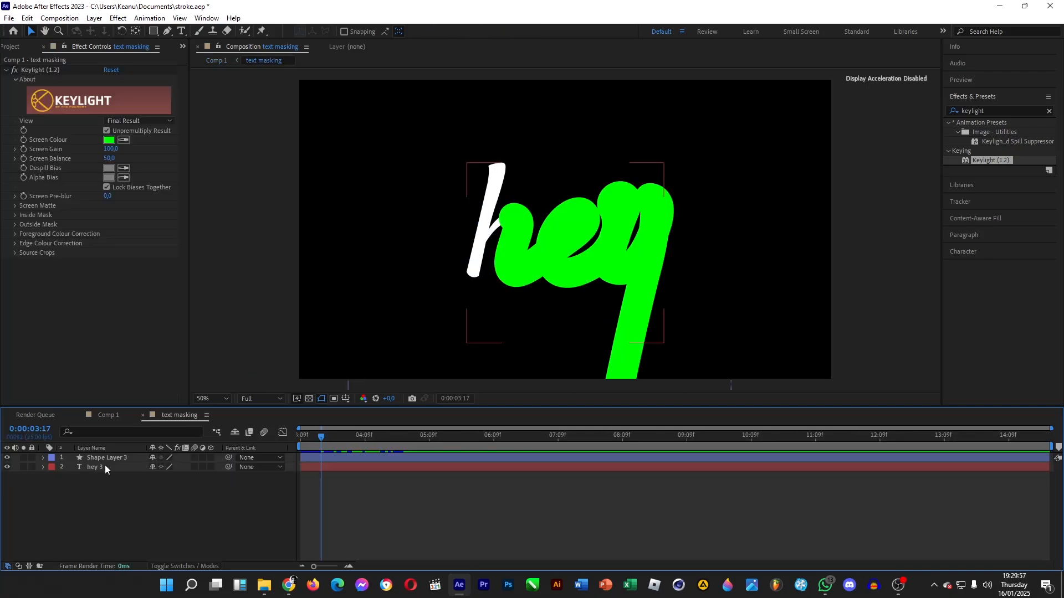
# - Expand the green stroke's Trim Paths properties and adjust its End value to 36% at 0:00:03:12
pyautogui.click(43, 457)
pyautogui.click(52, 468)
pyautogui.click(61, 478)
pyautogui.click(72, 487)
pyautogui.click(73, 505)
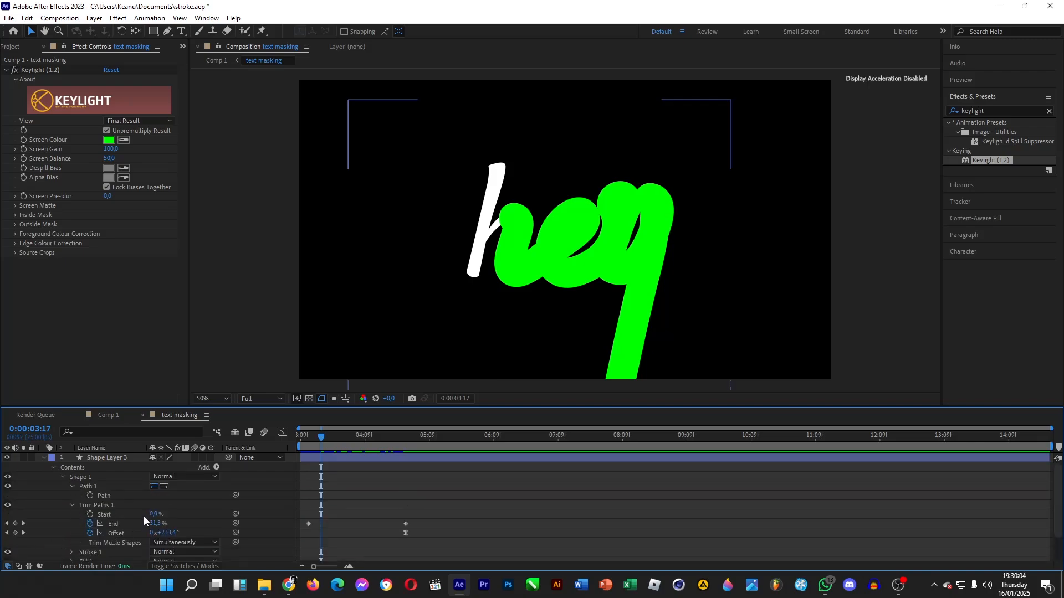
pyautogui.moveTo(155, 524); pyautogui.dragTo(140, 525)
pyautogui.moveTo(320, 440)
pyautogui.mouseDown()
pyautogui.moveTo(294, 449)
pyautogui.moveTo(319, 452)
pyautogui.moveTo(317, 440)
pyautogui.moveTo(287, 448)
pyautogui.moveTo(322, 447)
pyautogui.moveTo(308, 448)
pyautogui.mouseUp()
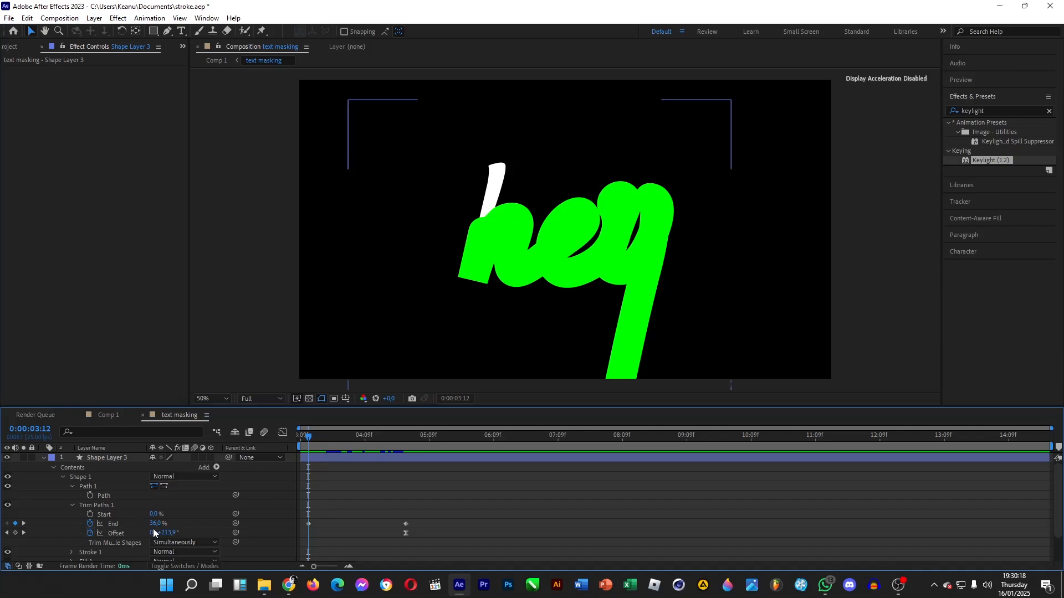
pyautogui.moveTo(172, 535); pyautogui.dragTo(175, 535)
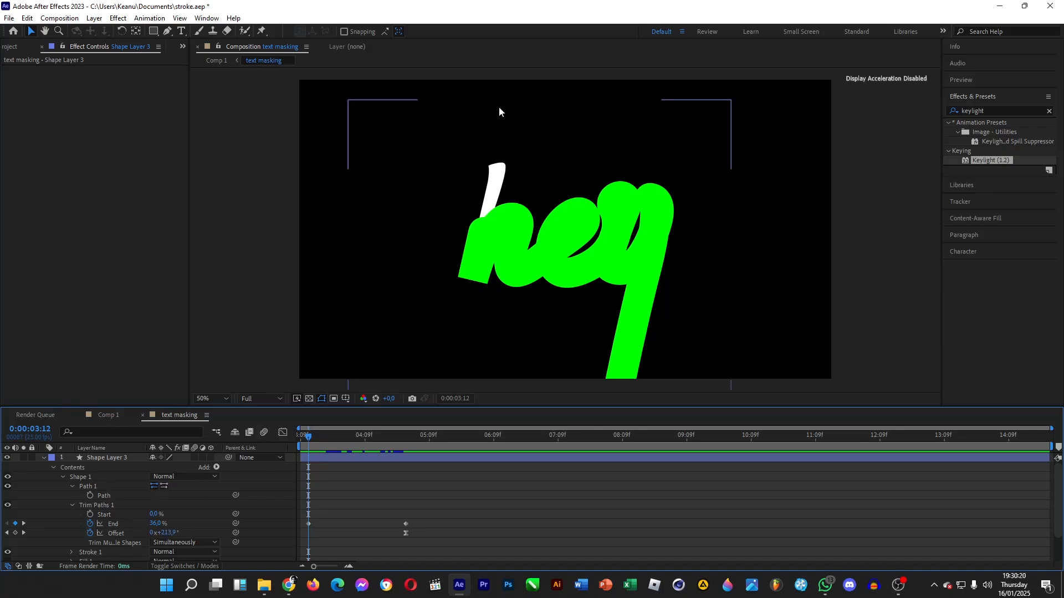
# - Reduce the green stroke's width to 71 px and check the reveal in Comp 1 around 0:00:03:10
pyautogui.click(125, 455)
pyautogui.moveTo(491, 33); pyautogui.dragTo(478, 35)
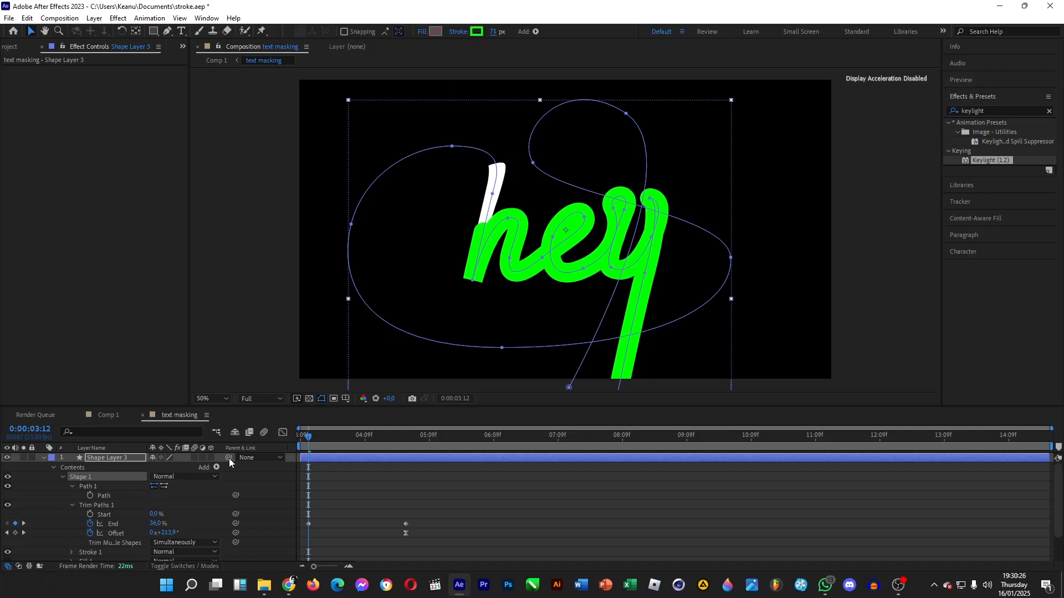
pyautogui.click(115, 417)
pyautogui.moveTo(480, 433)
pyautogui.mouseDown()
pyautogui.moveTo(537, 438)
pyautogui.moveTo(451, 445)
pyautogui.moveTo(482, 443)
pyautogui.moveTo(471, 445)
pyautogui.mouseUp()
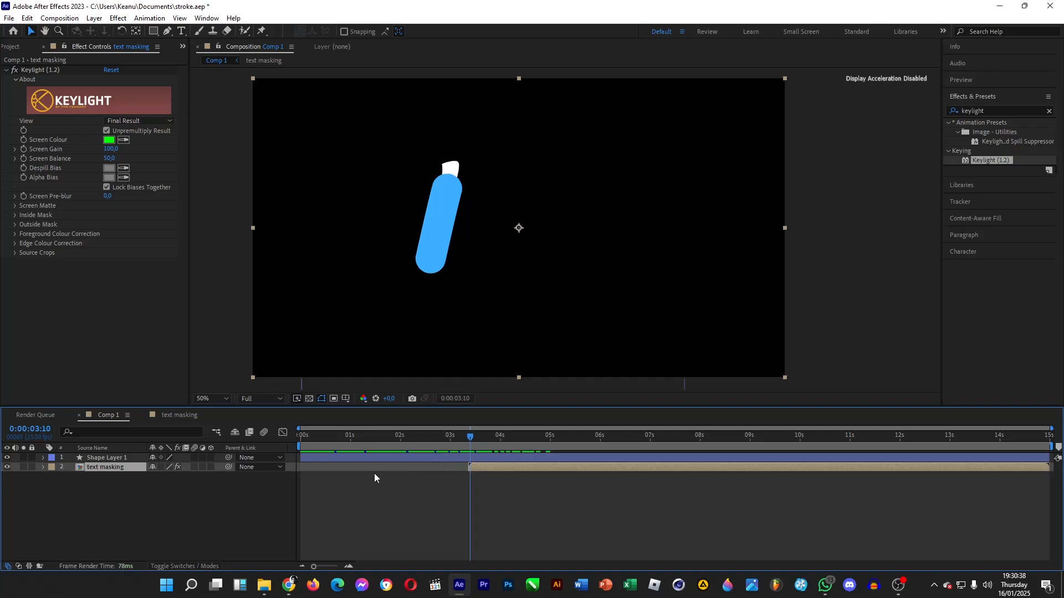
pyautogui.hotkey('ctrl', 'd')
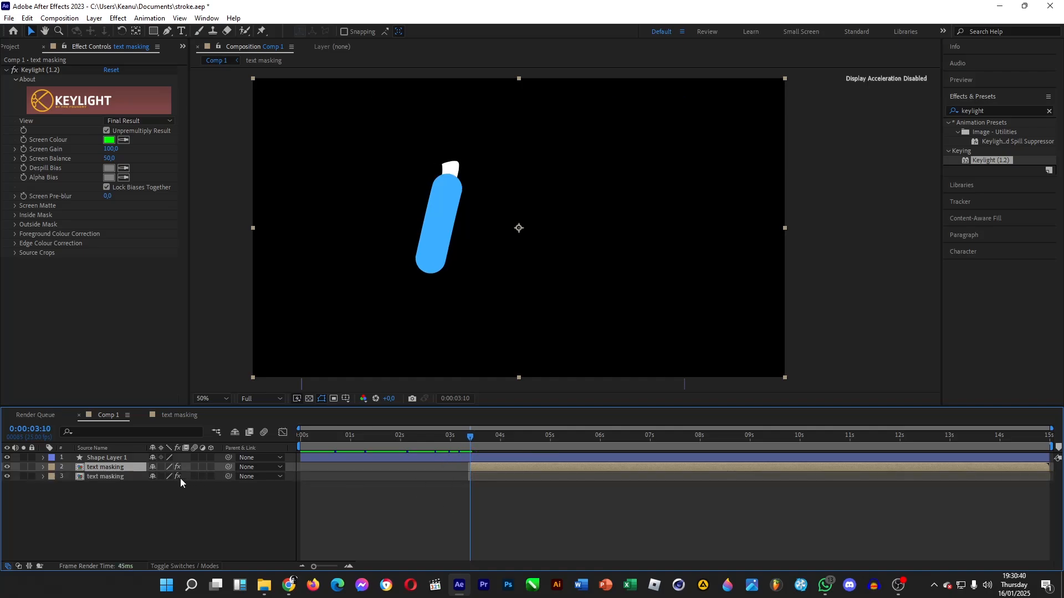
pyautogui.click(128, 479)
pyautogui.press('Delete')
pyautogui.moveTo(481, 438)
pyautogui.mouseDown()
pyautogui.moveTo(522, 446)
pyautogui.moveTo(479, 435)
pyautogui.moveTo(532, 434)
pyautogui.moveTo(368, 451)
pyautogui.mouseUp()
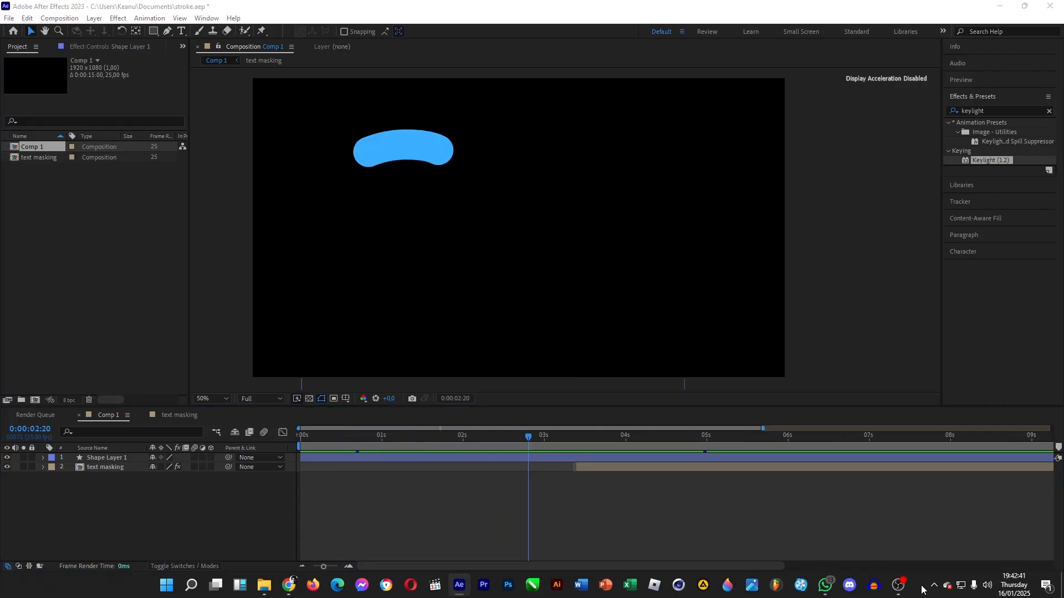
# - Duplicate the blue stroke layer and shift the copy in time to start at about 0.7 s
pyautogui.click(109, 458)
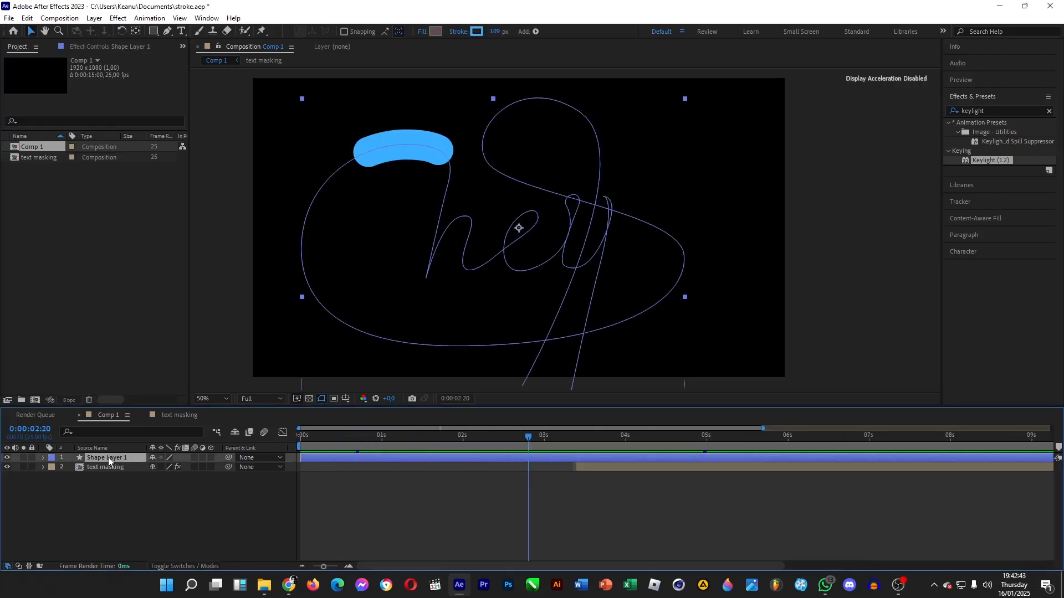
pyautogui.hotkey('ctrl', 'd')
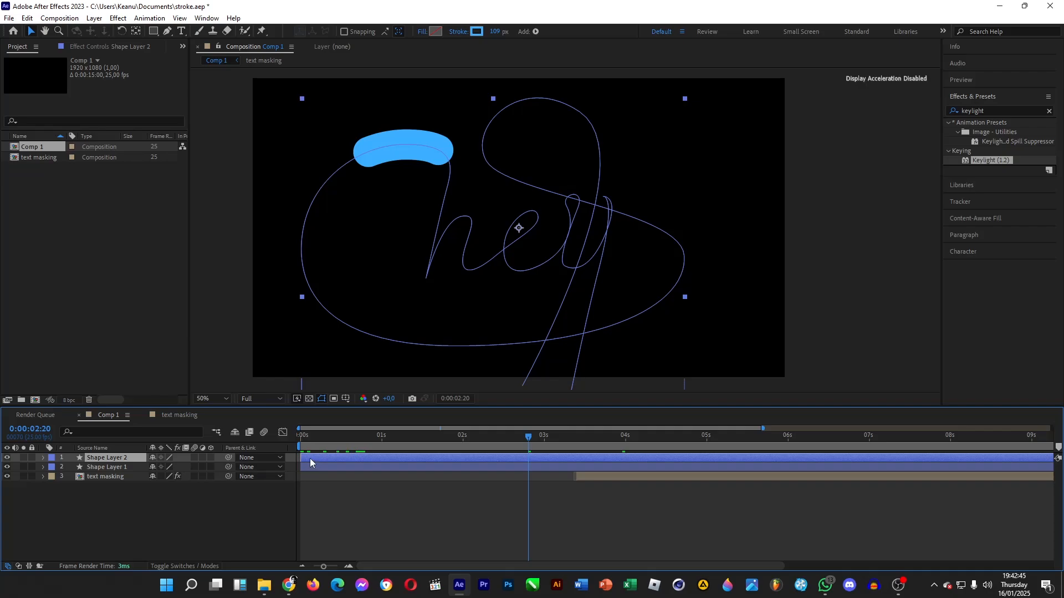
pyautogui.moveTo(310, 458); pyautogui.dragTo(365, 459)
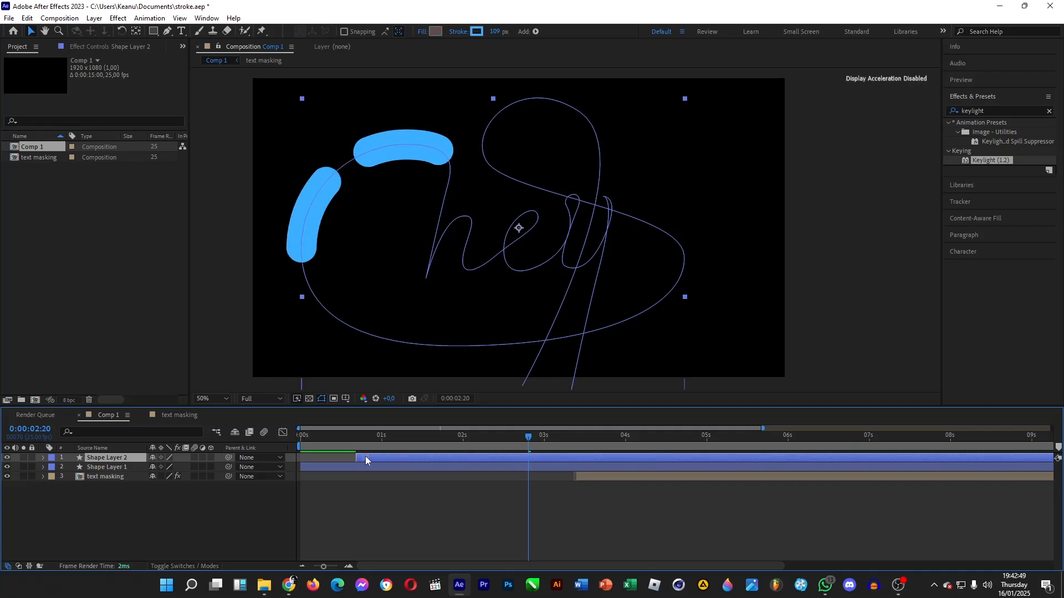
# - Set the duplicated stroke's width to 75 px and its colour to dark blue 002F64
pyautogui.moveTo(495, 35); pyautogui.dragTo(478, 34)
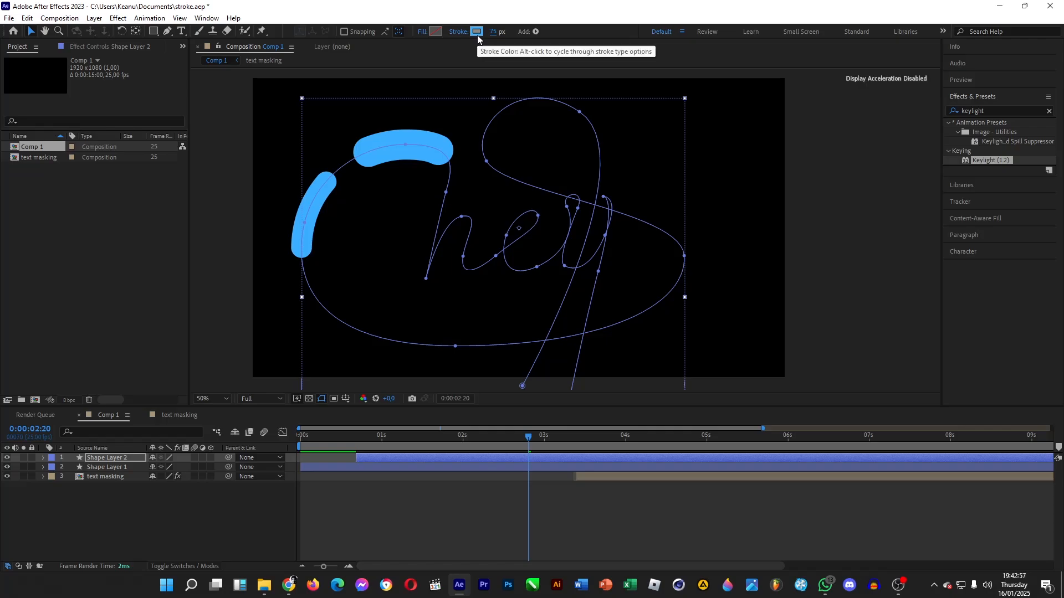
pyautogui.click(477, 34)
pyautogui.click(747, 179)
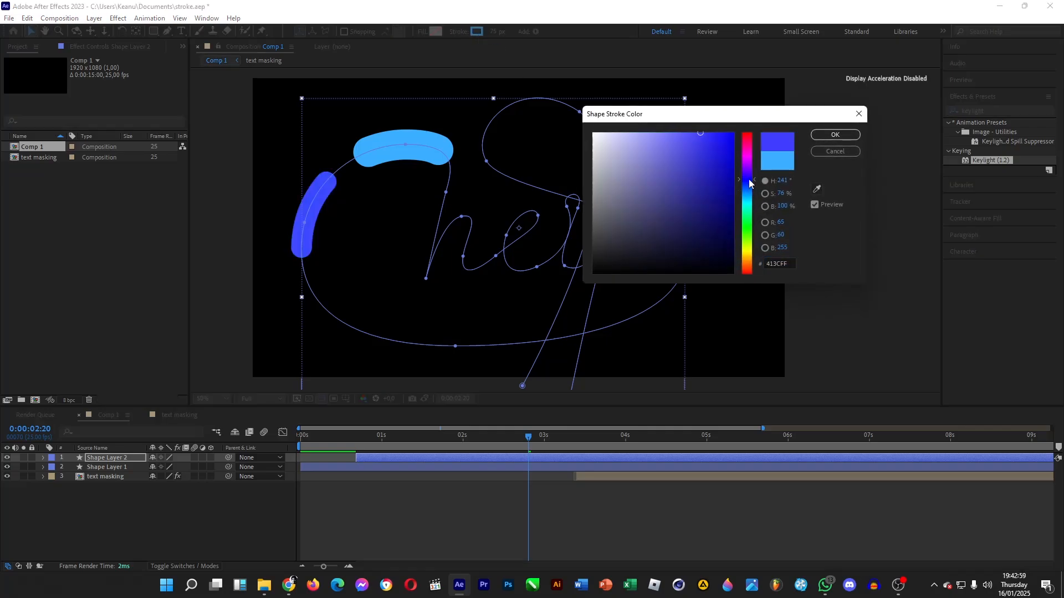
pyautogui.moveTo(714, 211); pyautogui.dragTo(742, 218)
pyautogui.click(746, 194)
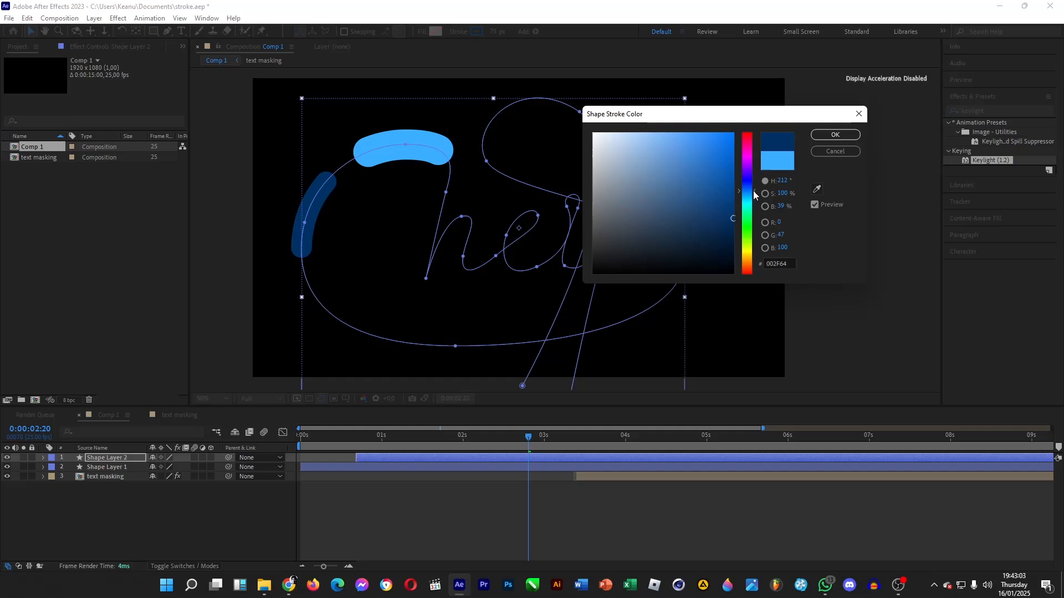
pyautogui.click(825, 136)
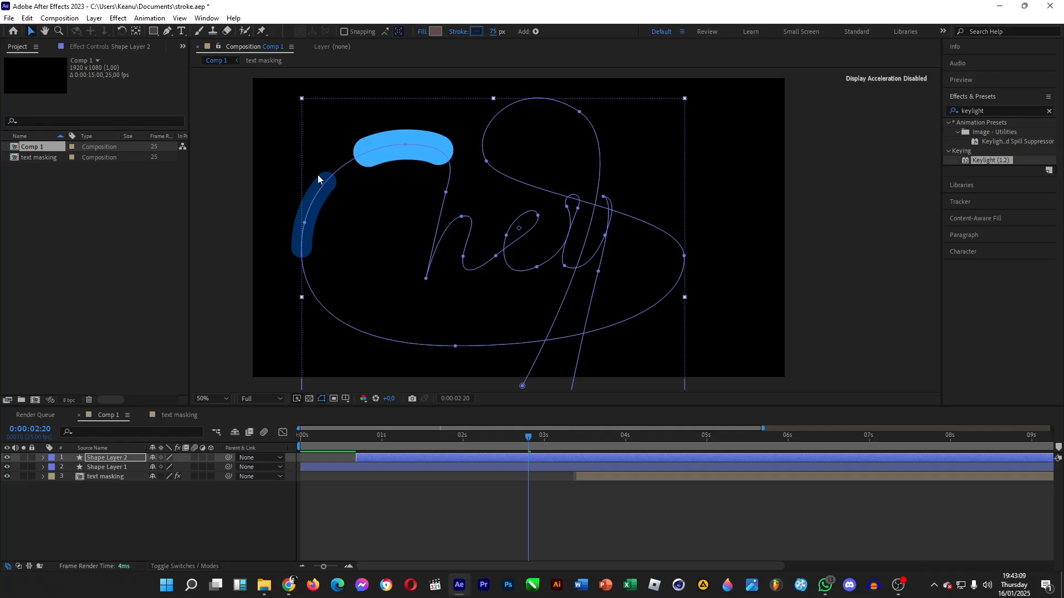
# - Add a second stroke, 45 wide, to the dark blue shape and place it below its first stroke
pyautogui.click(45, 458)
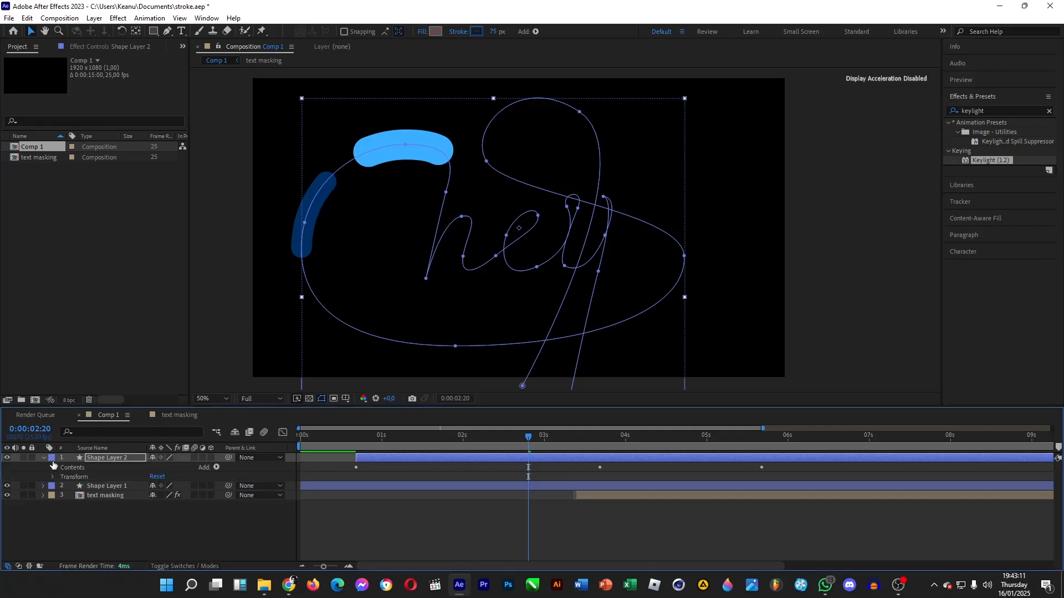
pyautogui.click(215, 467)
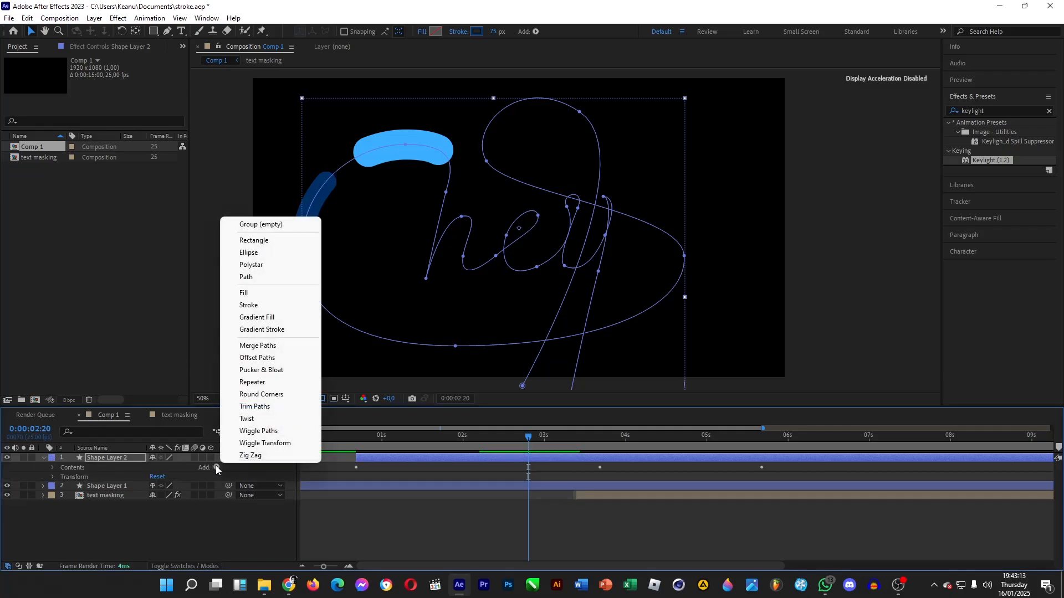
pyautogui.click(248, 305)
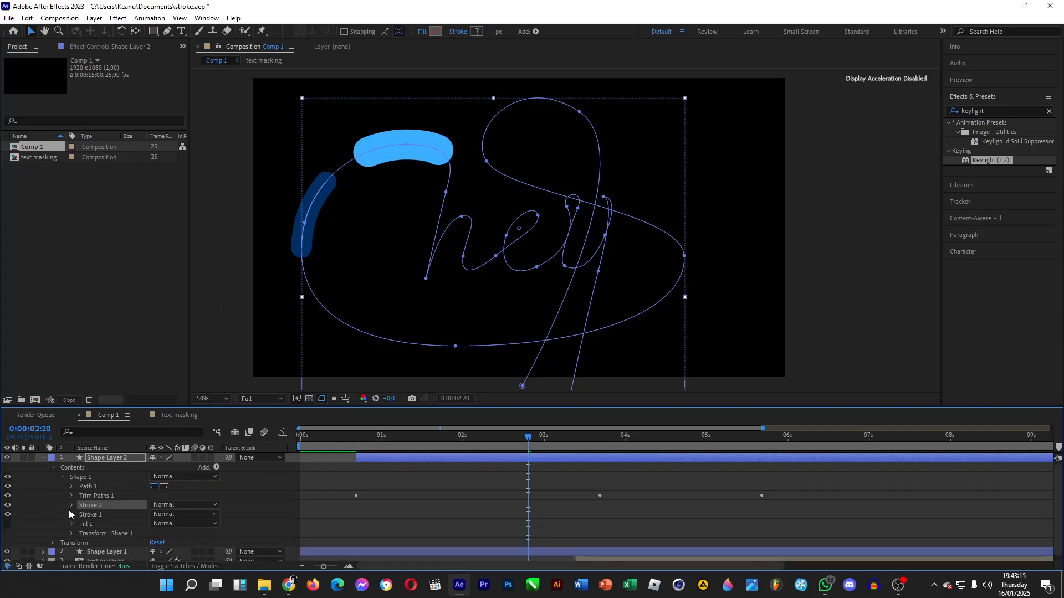
pyautogui.moveTo(153, 500); pyautogui.dragTo(179, 503)
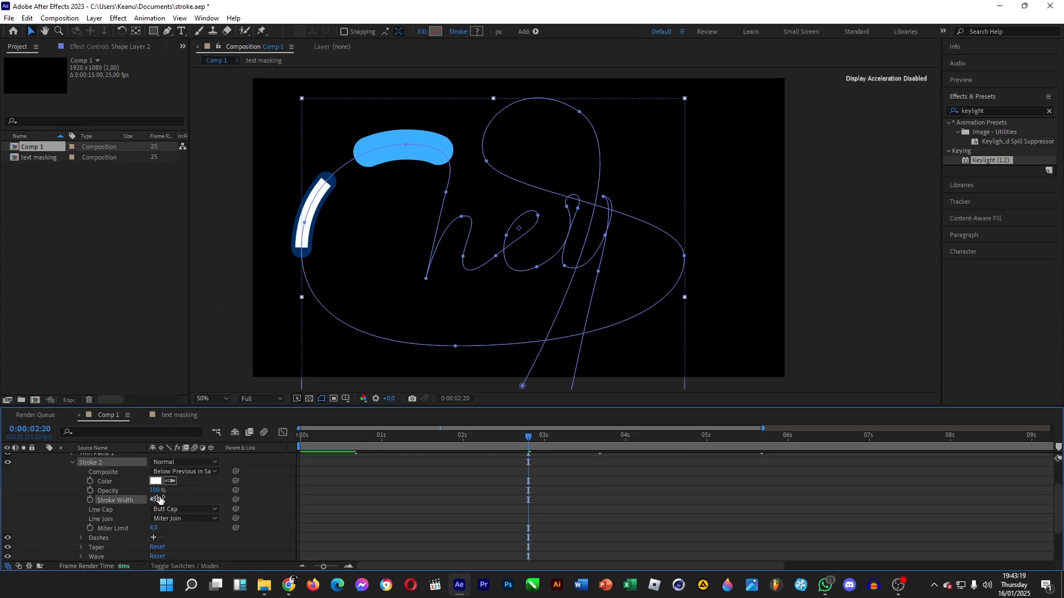
pyautogui.scroll(3, 107, 501)
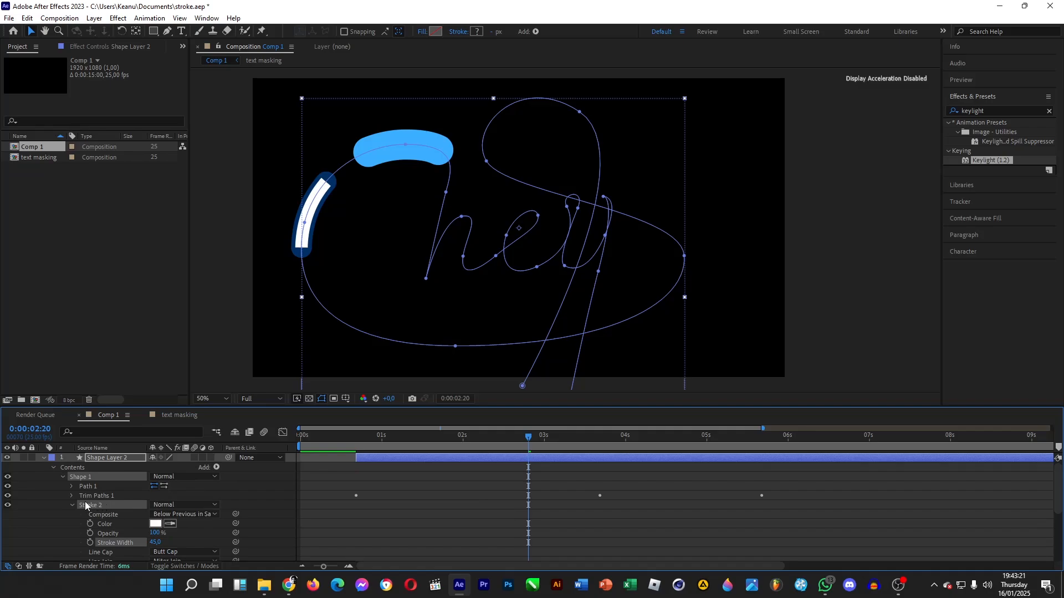
pyautogui.moveTo(93, 506)
pyautogui.mouseDown()
pyautogui.moveTo(108, 563)
pyautogui.moveTo(105, 512)
pyautogui.moveTo(93, 506)
pyautogui.mouseUp()
pyautogui.click(72, 505)
pyautogui.click(94, 515)
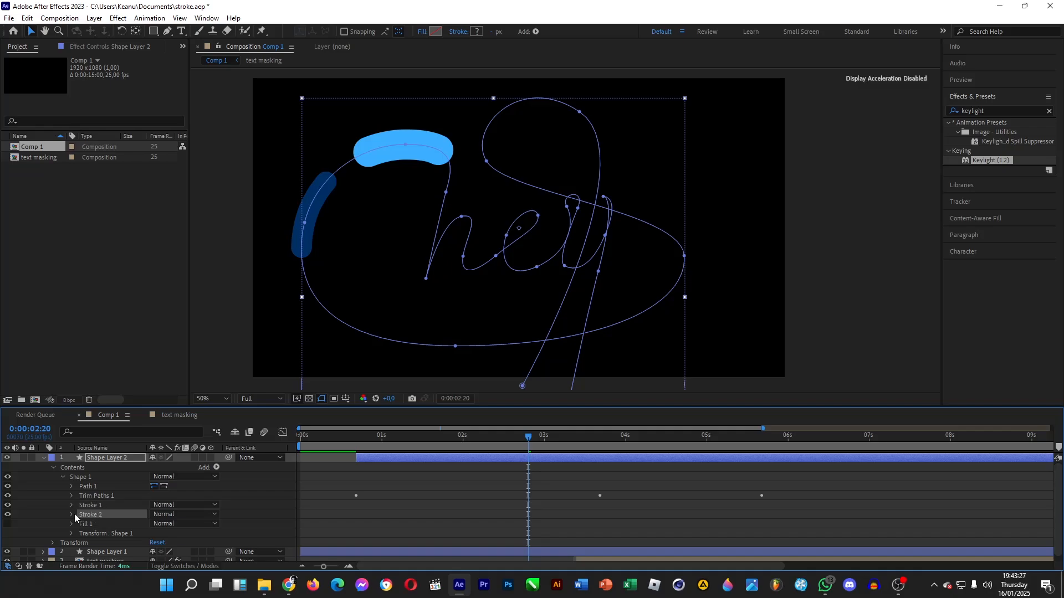
# - Give Stroke 2 of the dark blue shape a Round Cap and a stroke width of 91
pyautogui.click(72, 514)
pyautogui.moveTo(175, 502); pyautogui.dragTo(190, 502)
pyautogui.click(176, 511)
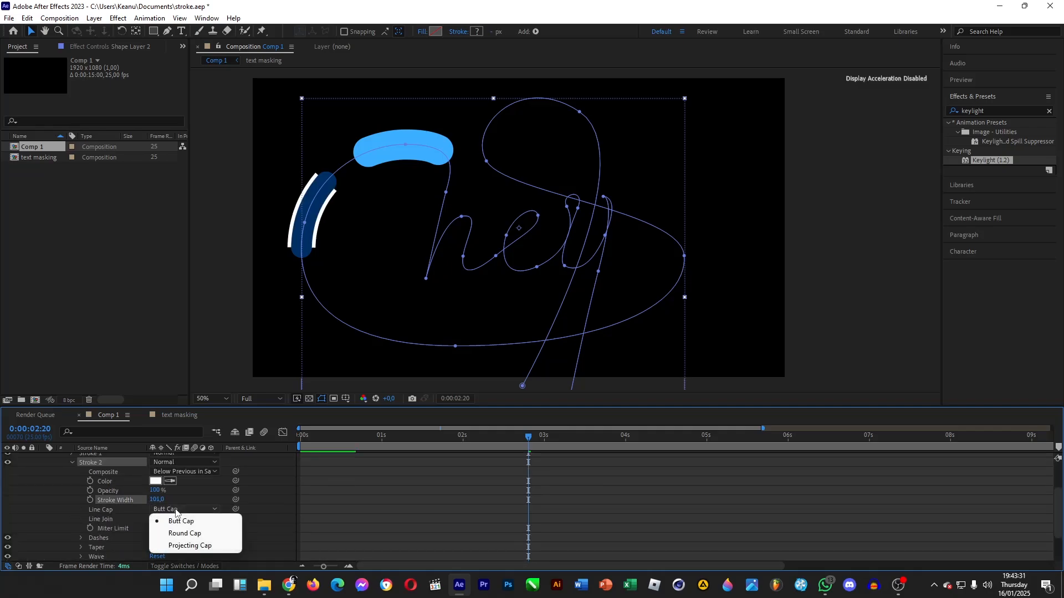
pyautogui.click(187, 536)
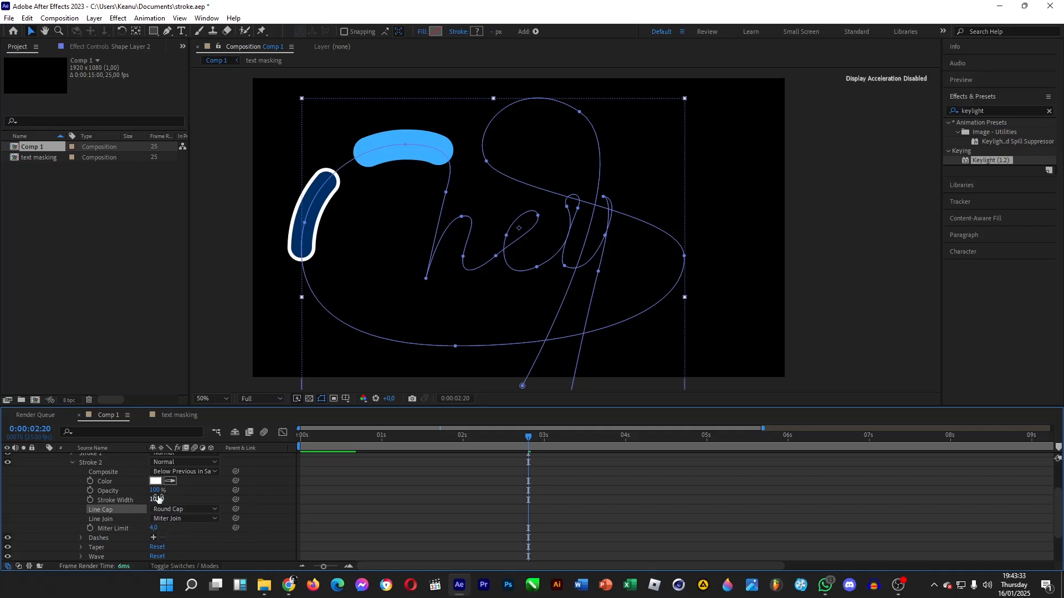
pyautogui.moveTo(157, 499); pyautogui.dragTo(157, 503)
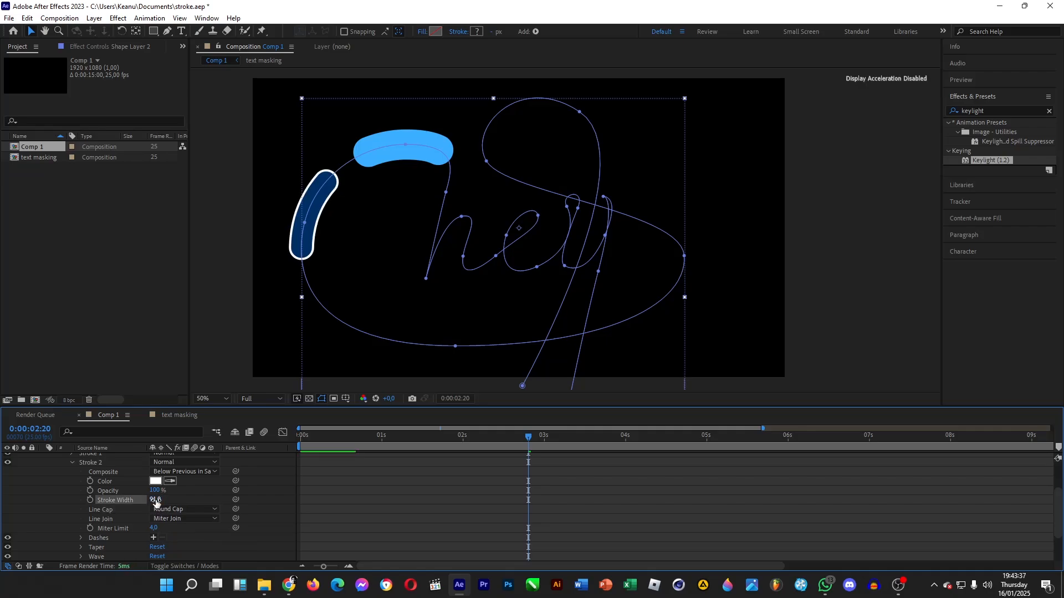
# - Colour the dark blue shape's outer stroke yellow FFDE00 and widen it to 97
pyautogui.click(155, 481)
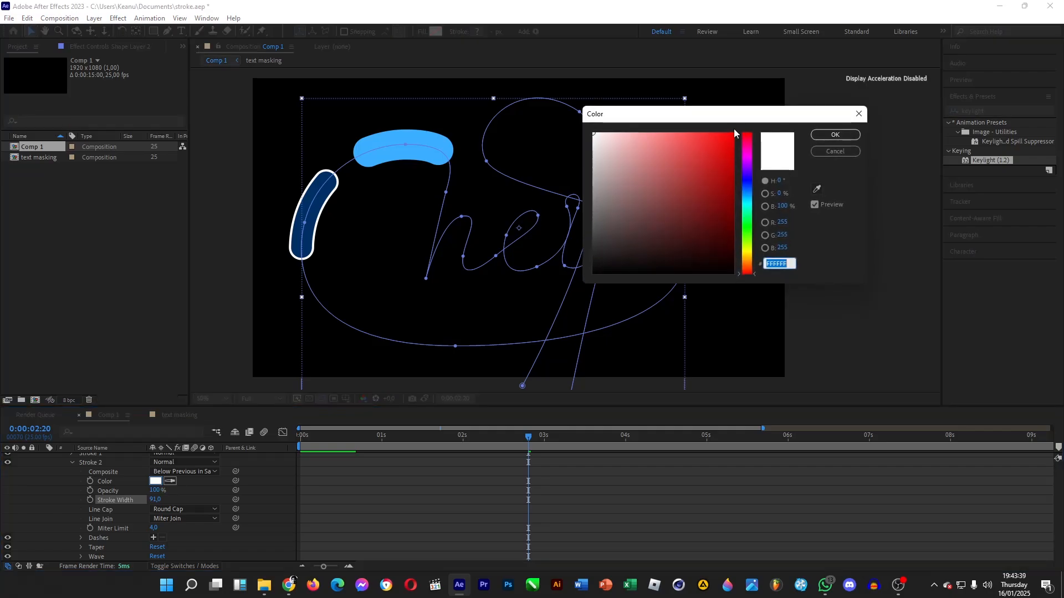
pyautogui.click(747, 250)
pyautogui.moveTo(707, 170); pyautogui.dragTo(742, 109)
pyautogui.click(749, 252)
pyautogui.moveTo(748, 252); pyautogui.dragTo(750, 253)
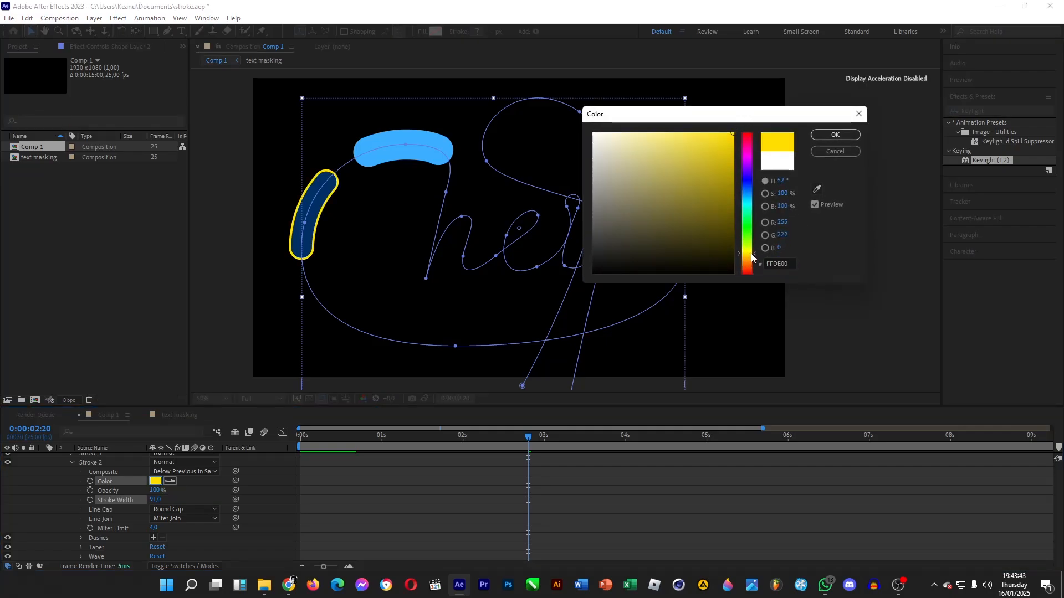
pyautogui.click(827, 137)
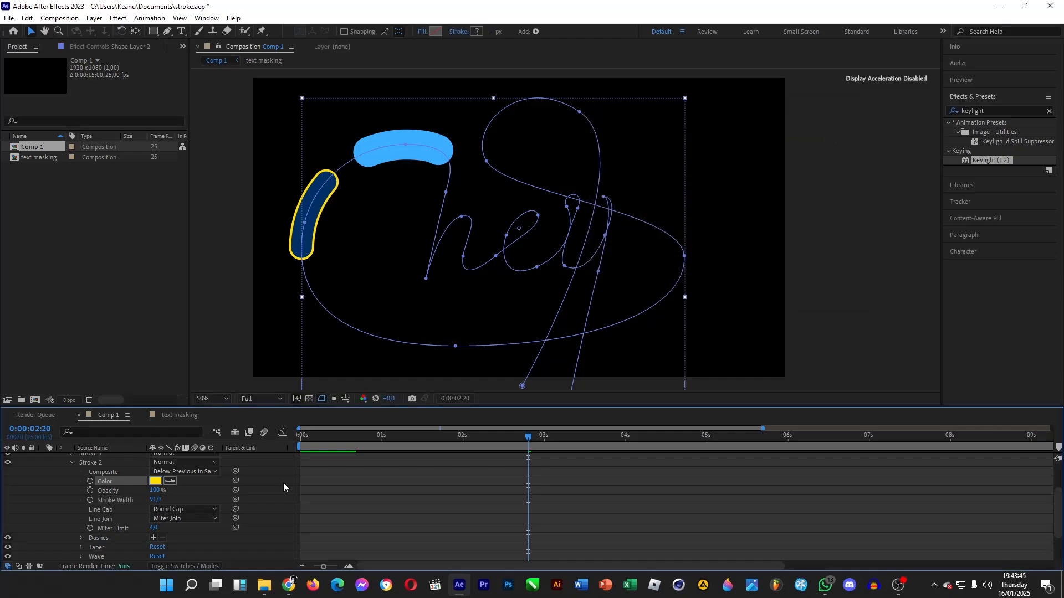
pyautogui.moveTo(155, 502); pyautogui.dragTo(164, 501)
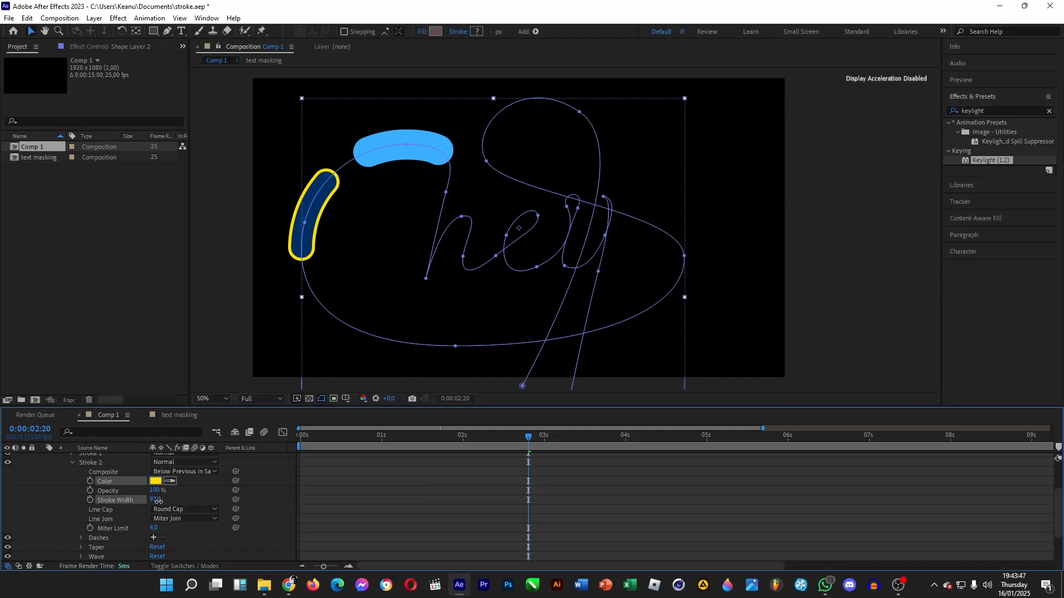
pyautogui.scroll(3, 144, 466)
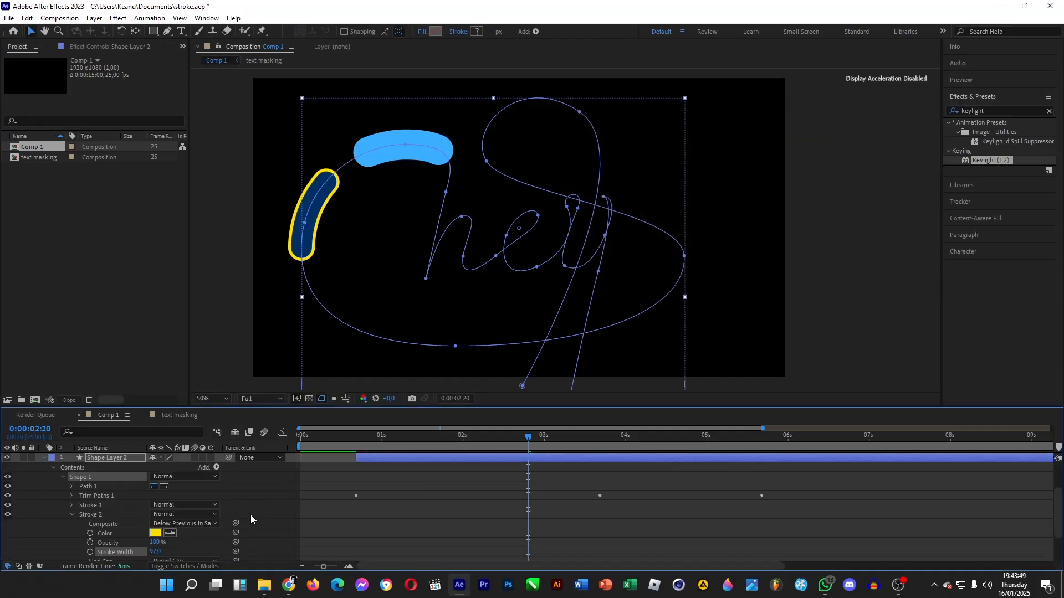
pyautogui.click(98, 458)
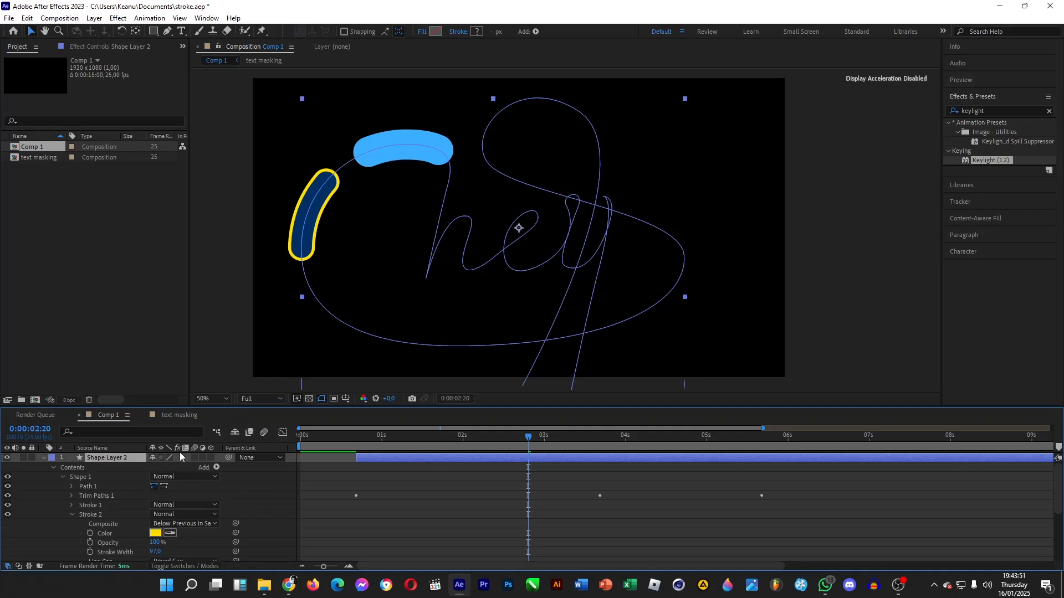
pyautogui.click(42, 457)
# - Duplicate Shape Layer 1 again, move the copy to the top of the stack and start it at about 1.1 s
pyautogui.click(108, 467)
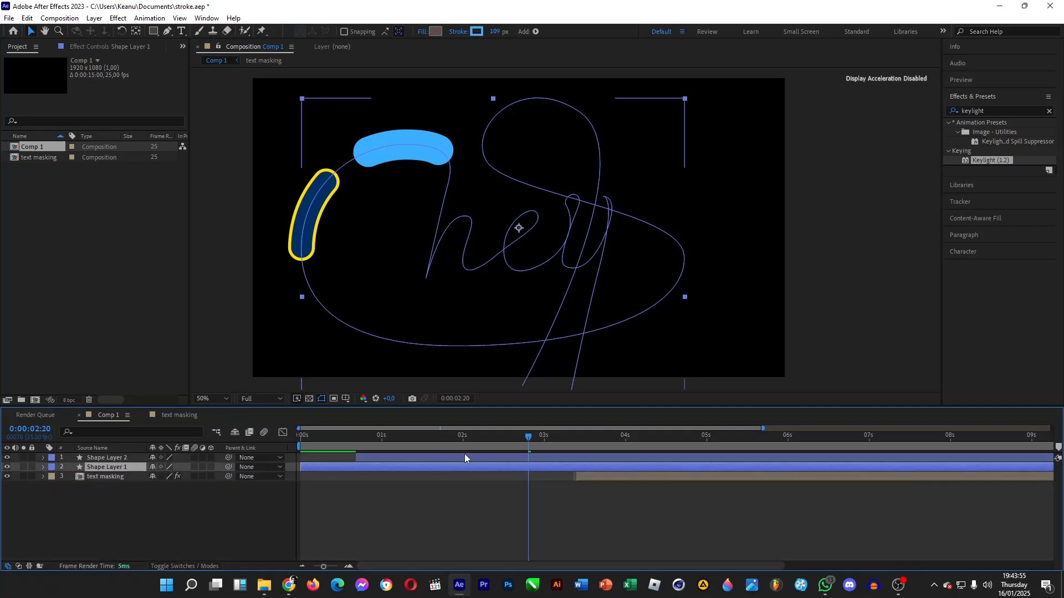
pyautogui.click(125, 457)
pyautogui.click(127, 466)
pyautogui.moveTo(127, 466); pyautogui.dragTo(129, 456)
pyautogui.moveTo(321, 456)
pyautogui.mouseDown()
pyautogui.moveTo(424, 456)
pyautogui.moveTo(409, 459)
pyautogui.mouseUp()
# - Set the stroke width of the newest duplicate, Shape Layer 3, to 45
pyautogui.click(43, 458)
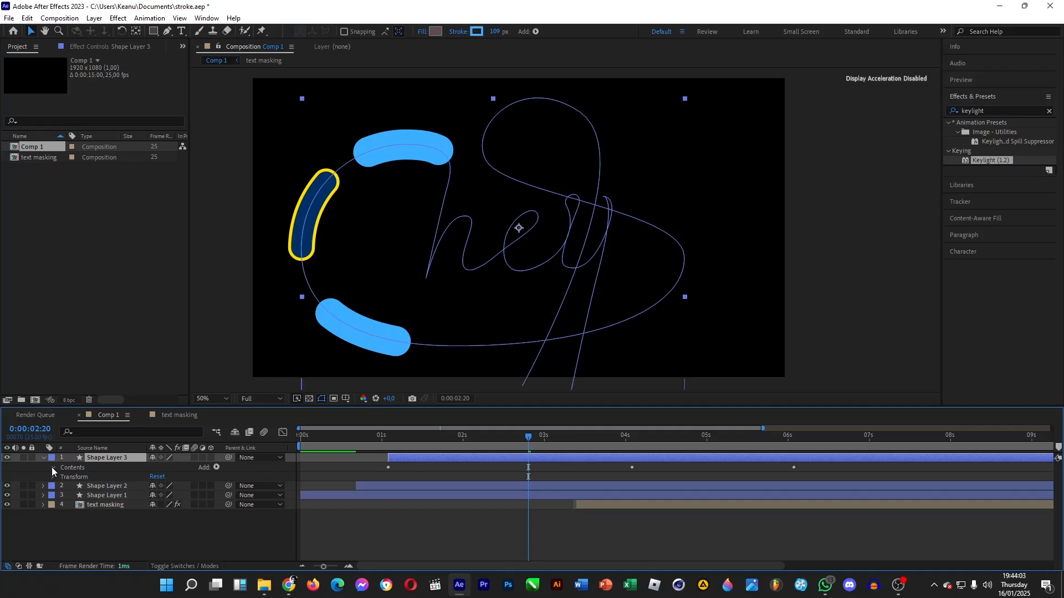
pyautogui.click(53, 467)
pyautogui.click(61, 477)
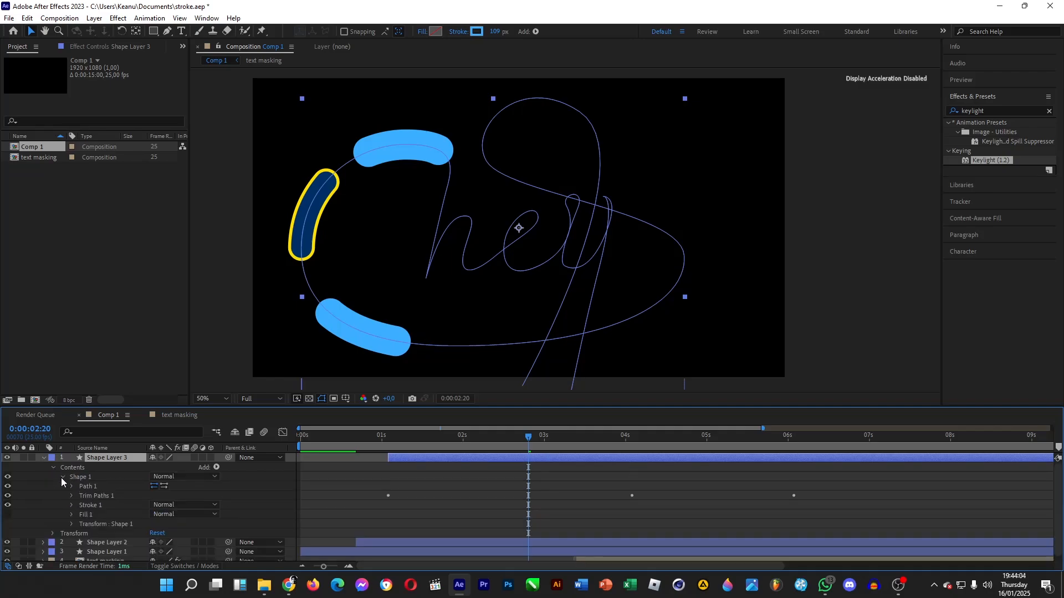
pyautogui.click(71, 505)
pyautogui.moveTo(157, 500); pyautogui.dragTo(127, 507)
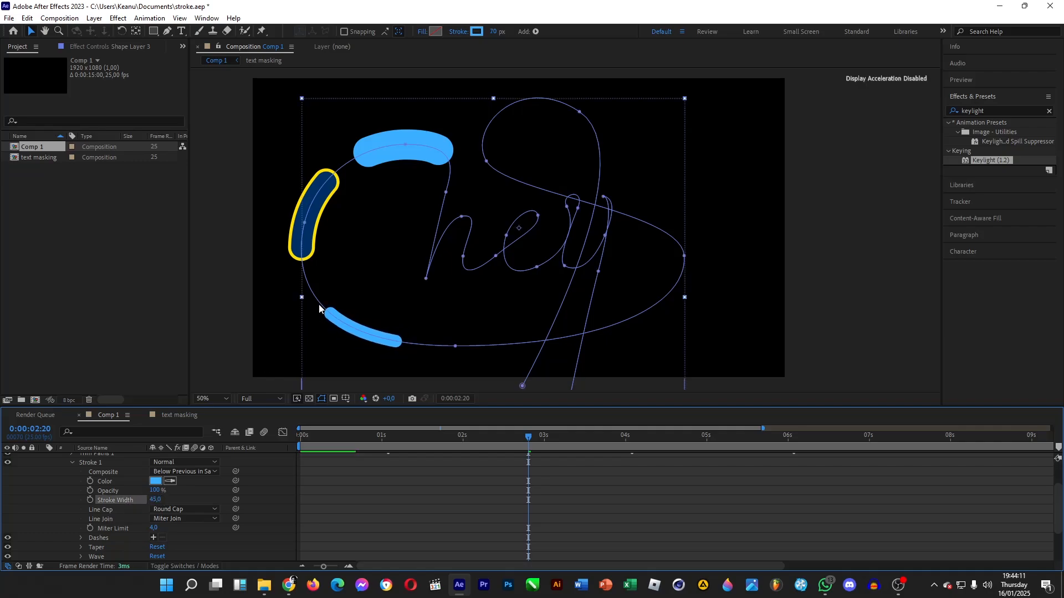
# - Colour Shape Layer 3's stroke white, FFFFFF
pyautogui.click(476, 33)
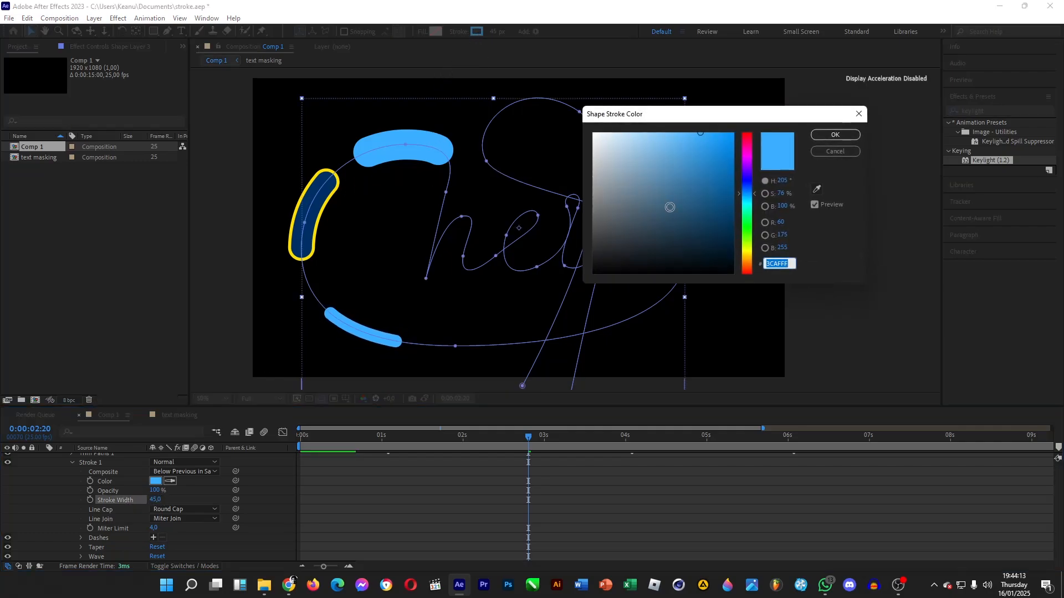
pyautogui.write('ffffff')
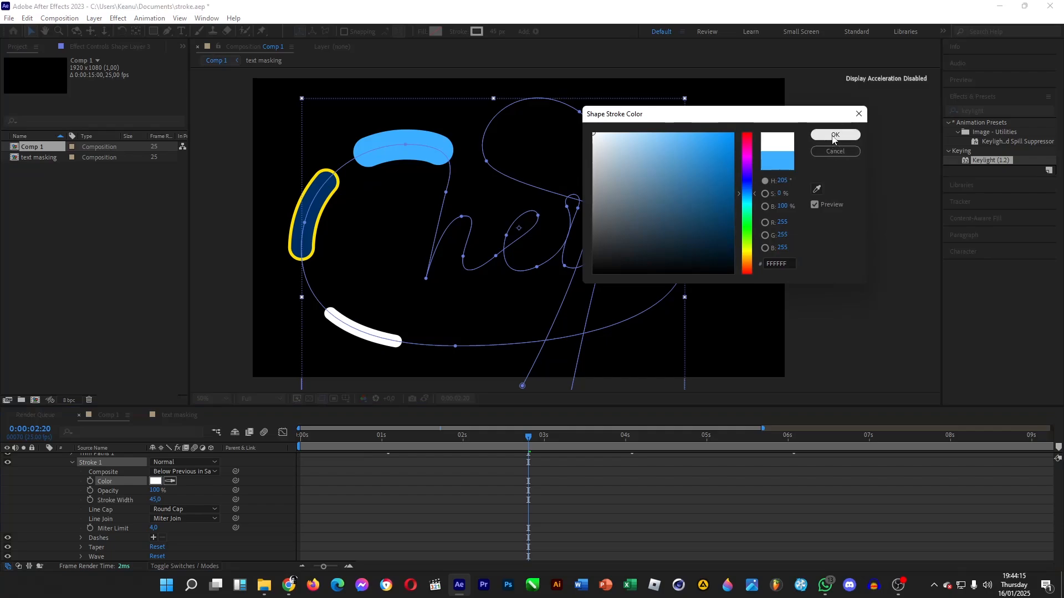
pyautogui.click(835, 135)
# - Set the Trim Paths End of Shape Layer 3 to 4%
pyautogui.scroll(2, 115, 523)
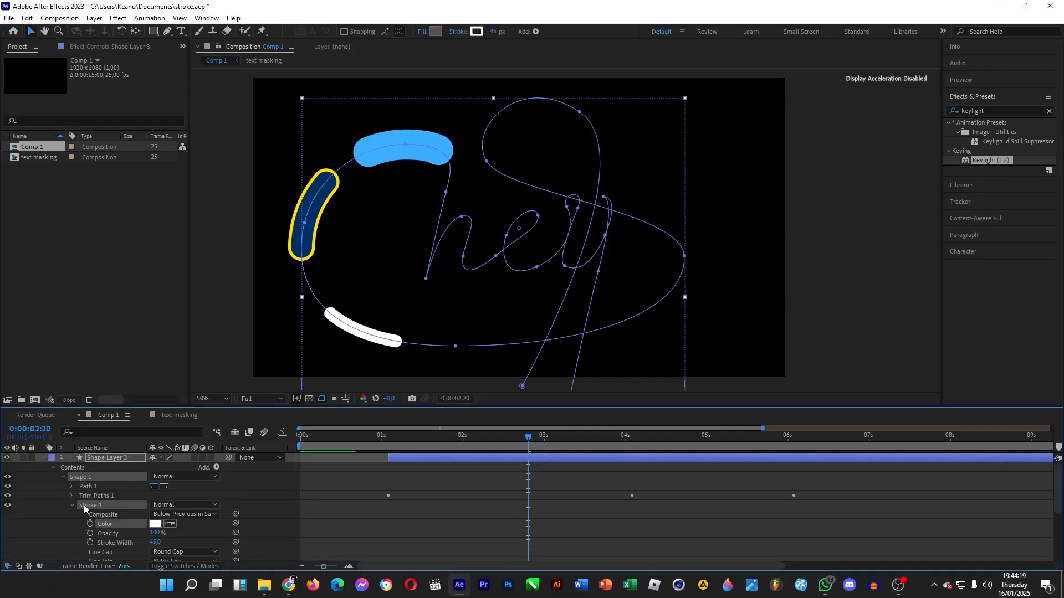
pyautogui.click(72, 495)
pyautogui.moveTo(158, 515)
pyautogui.mouseDown()
pyautogui.moveTo(199, 515)
pyautogui.moveTo(157, 515)
pyautogui.mouseUp()
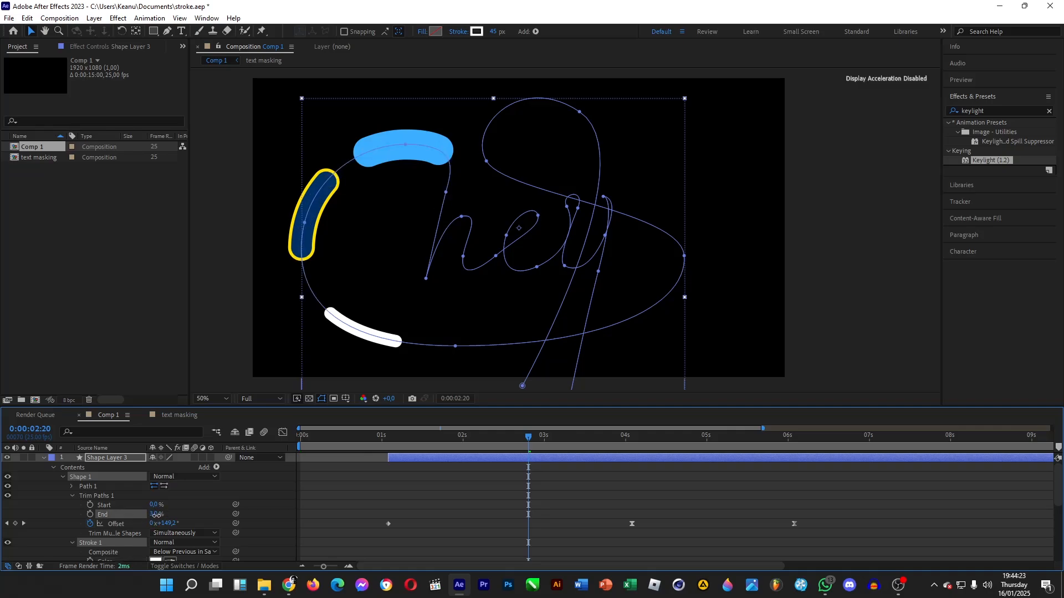
# - Cut off Shape Layer 3 after 0:00:04:11 and move the layer below Shape Layer 2
pyautogui.moveTo(411, 447)
pyautogui.mouseDown()
pyautogui.moveTo(387, 440)
pyautogui.moveTo(765, 438)
pyautogui.moveTo(743, 438)
pyautogui.mouseUp()
pyautogui.moveTo(637, 446)
pyautogui.mouseDown()
pyautogui.moveTo(574, 452)
pyautogui.moveTo(660, 455)
pyautogui.mouseUp()
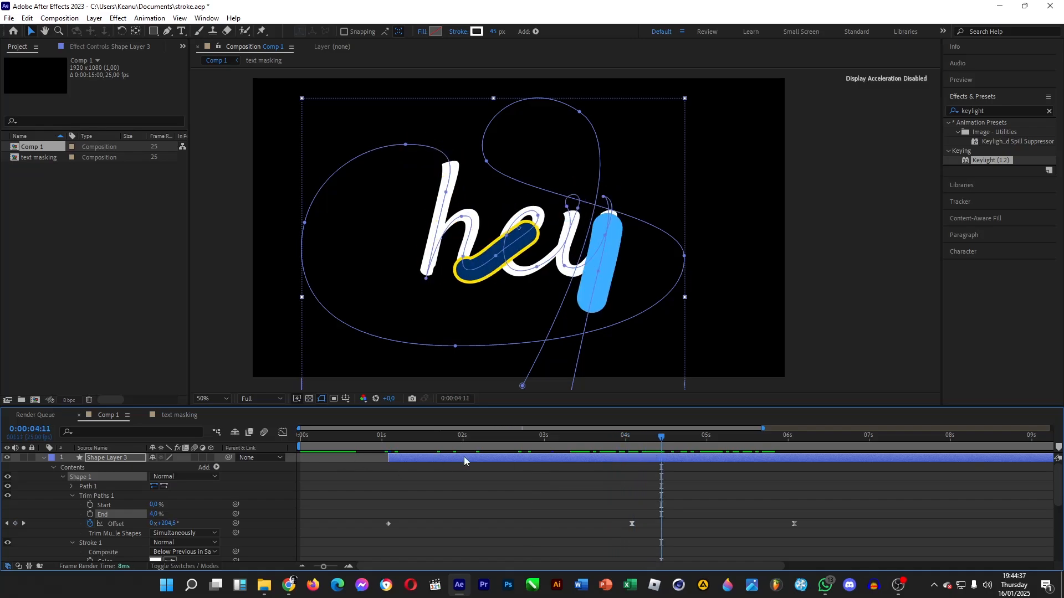
pyautogui.hotkey('ctrl', 'shift', 'd')
pyautogui.press('Delete')
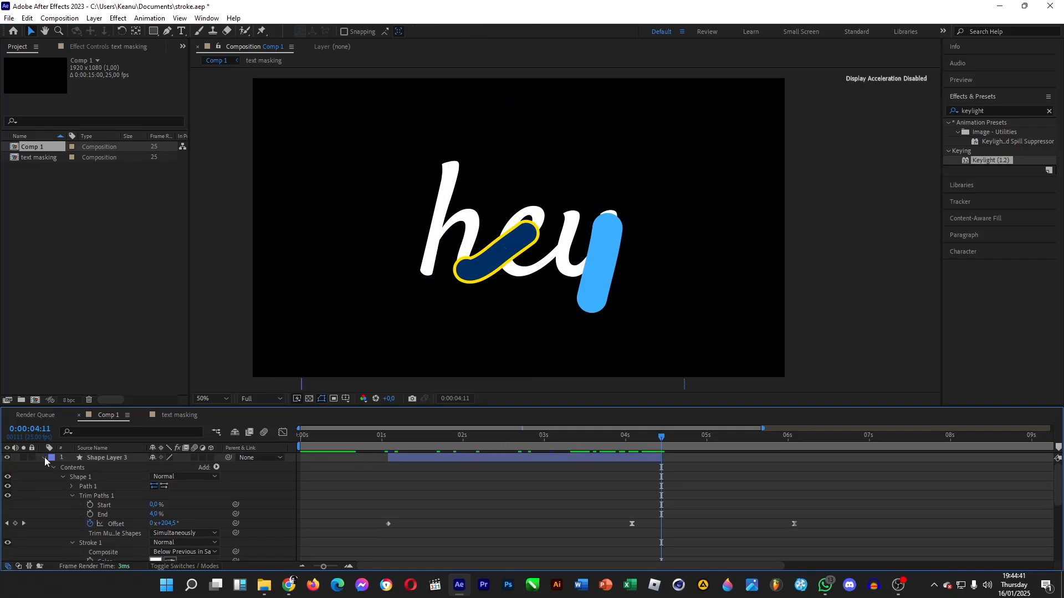
pyautogui.click(45, 458)
pyautogui.moveTo(110, 458); pyautogui.dragTo(115, 468)
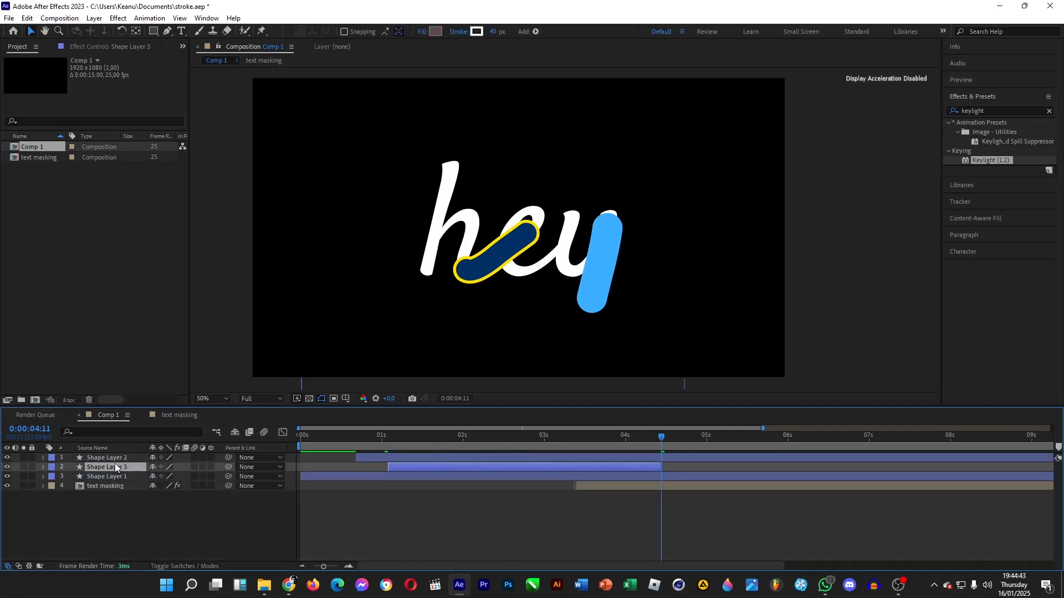
# - Scrub through the composition to check how the three strokes travel along the path and reveal the text
pyautogui.click(108, 460)
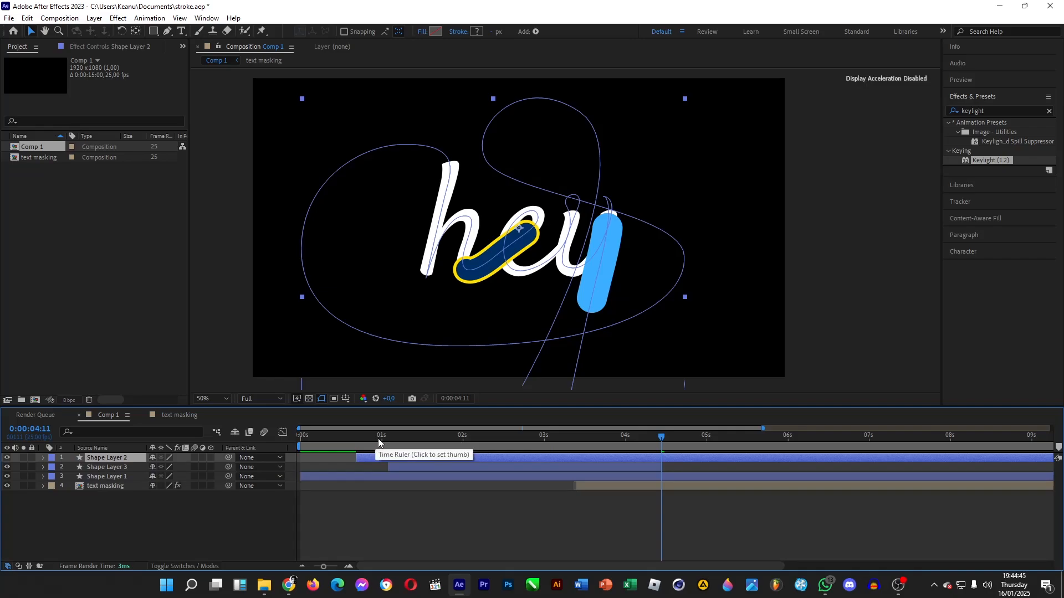
pyautogui.moveTo(380, 438)
pyautogui.mouseDown()
pyautogui.moveTo(354, 438)
pyautogui.moveTo(491, 437)
pyautogui.moveTo(418, 438)
pyautogui.moveTo(418, 454)
pyautogui.moveTo(586, 457)
pyautogui.moveTo(789, 490)
pyautogui.moveTo(1058, 493)
pyautogui.mouseUp()
pyautogui.click(539, 495)
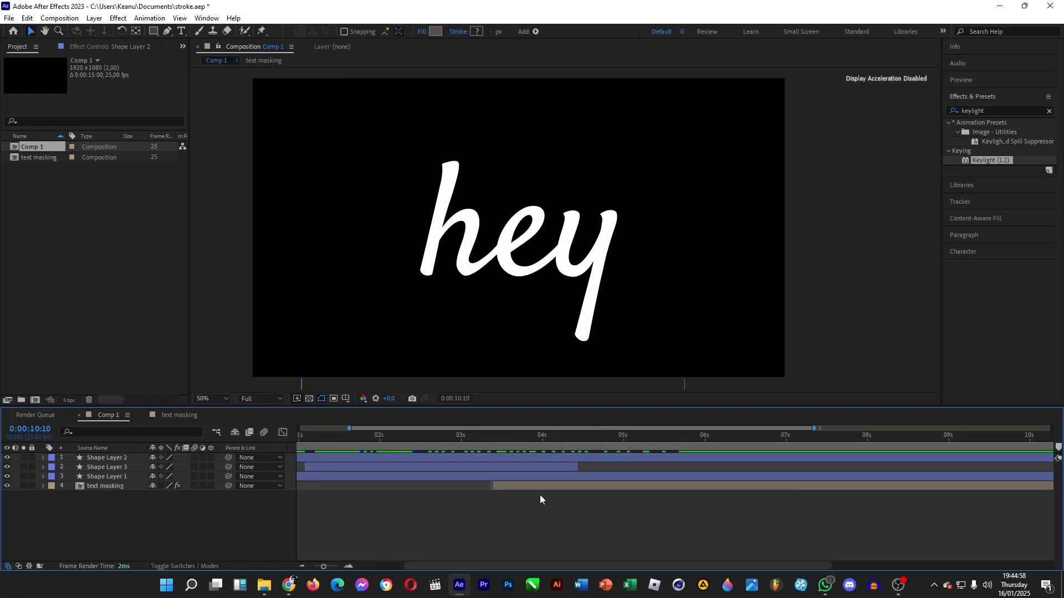
pyautogui.rightClick(220, 531)
pyautogui.click(133, 502)
pyautogui.click(106, 467)
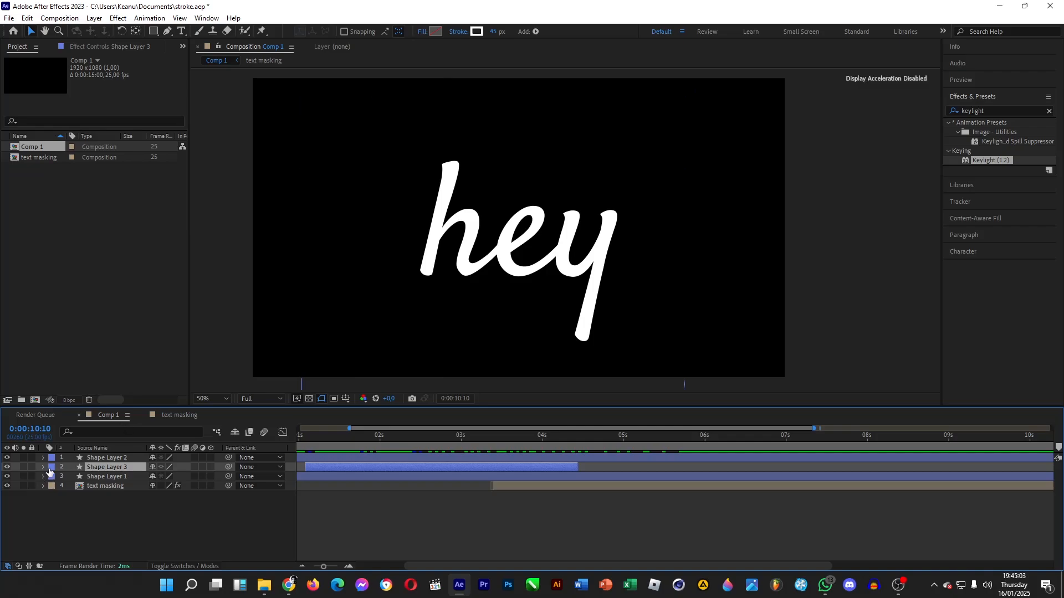
pyautogui.click(89, 507)
# - At 0:00:02:03, copy the dark blue colour code 002F64 from Stroke 1 of Shape Layer 2
pyautogui.click(390, 436)
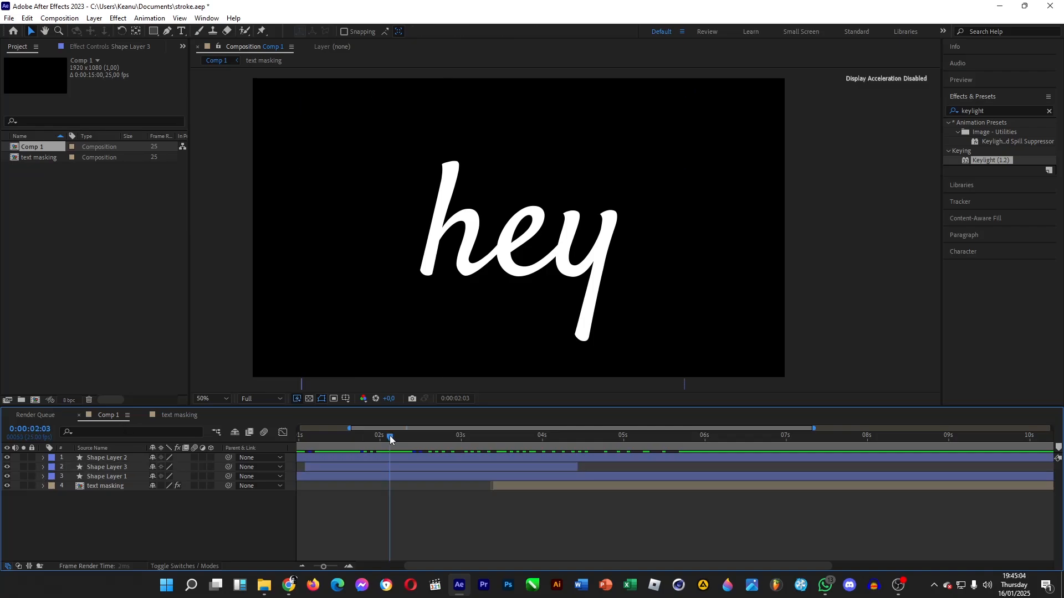
pyautogui.click(87, 477)
pyautogui.click(97, 459)
pyautogui.click(44, 458)
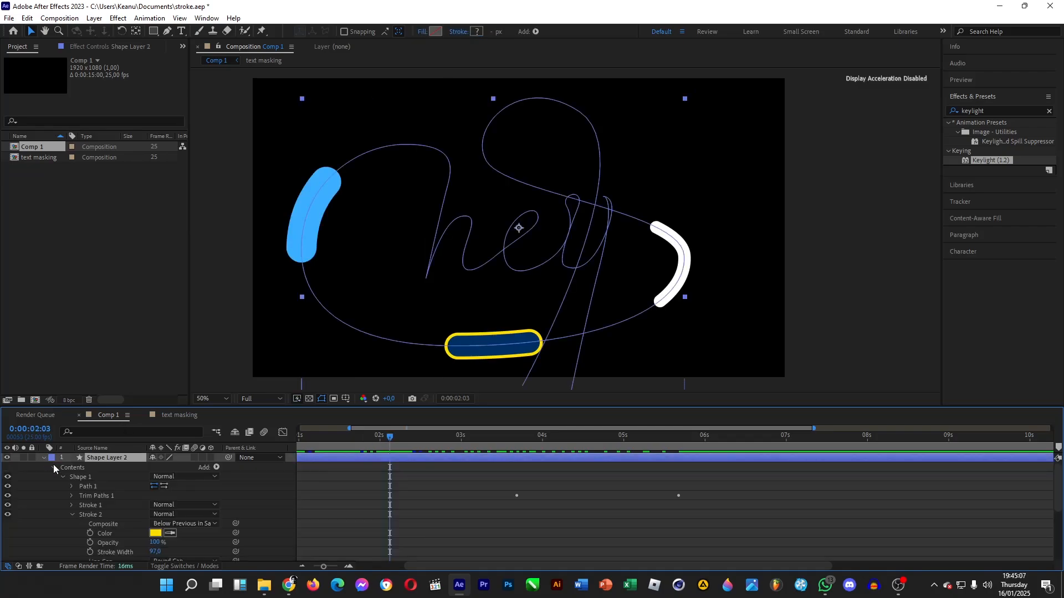
pyautogui.scroll(-5, 117, 506)
pyautogui.scroll(2, 111, 506)
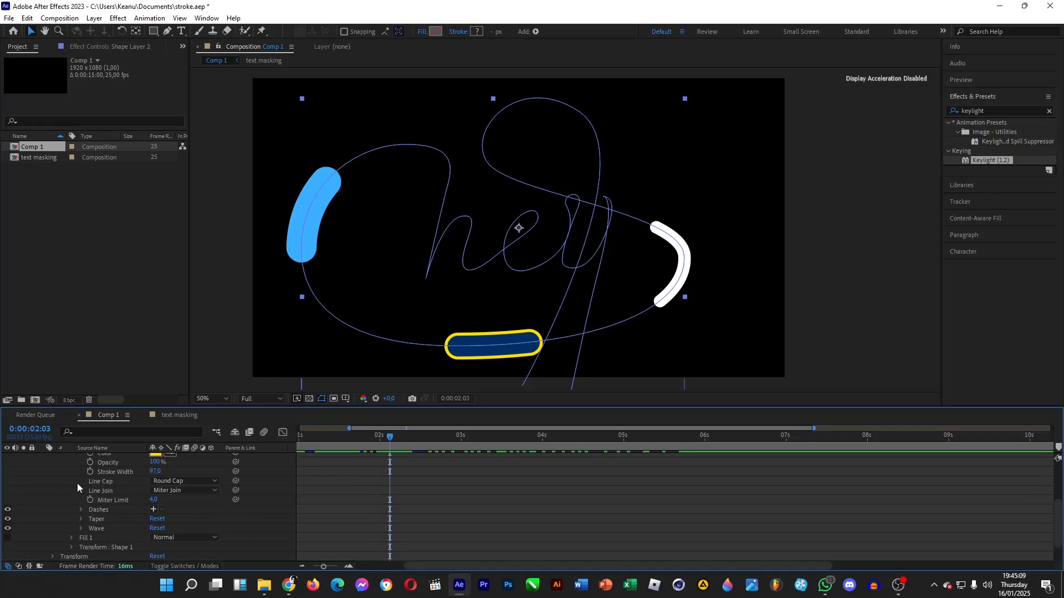
pyautogui.scroll(1, 78, 484)
pyautogui.scroll(3, 71, 458)
pyautogui.click(155, 472)
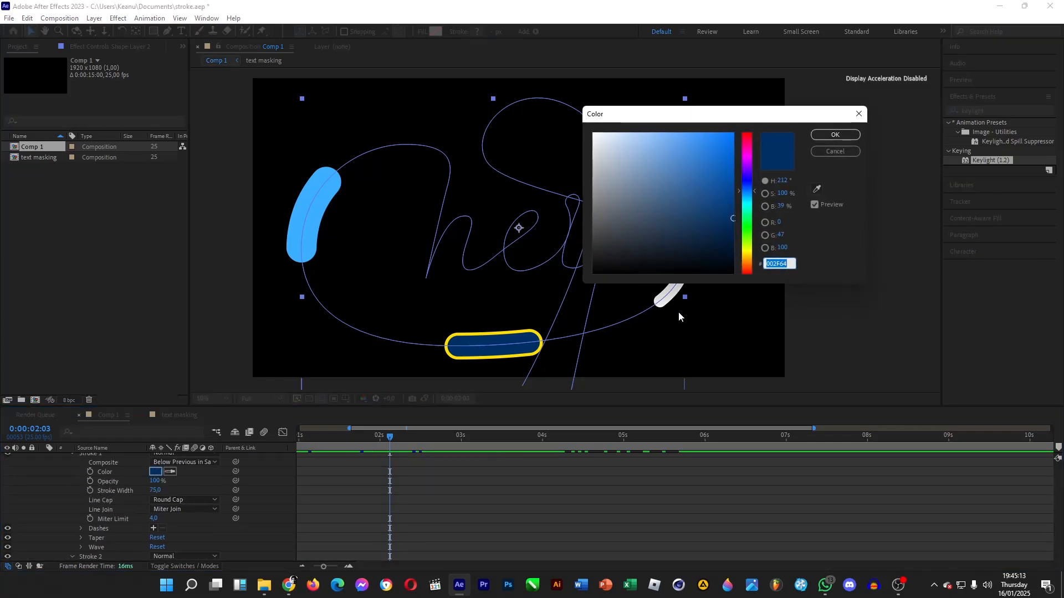
pyautogui.click(835, 135)
pyautogui.scroll(2, 67, 479)
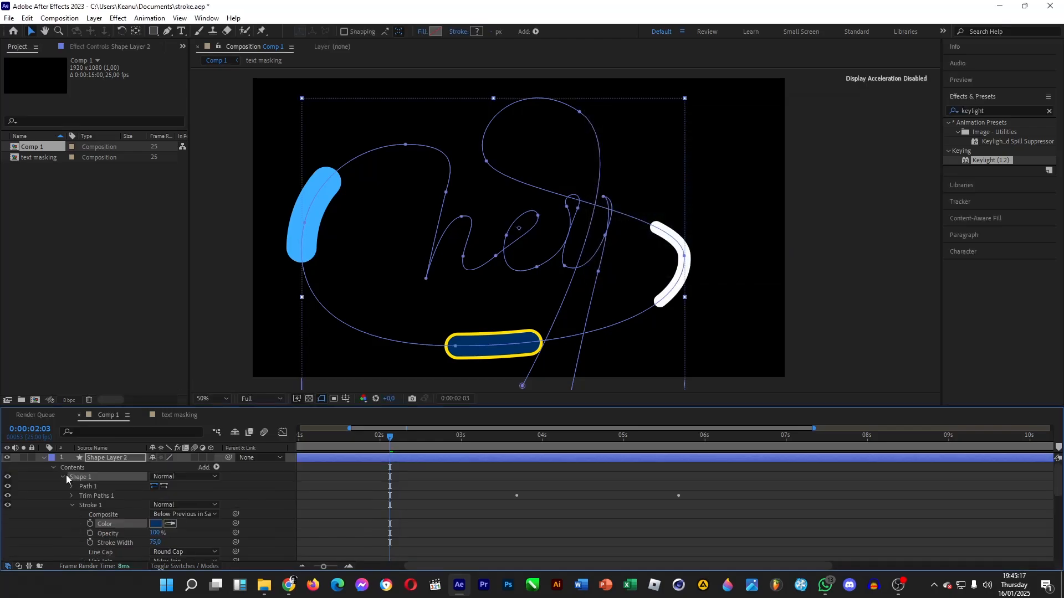
pyautogui.click(45, 458)
# - Create a 1920 × 1080 solid in dark blue 002F64 and place it at the bottom of the layer stack
pyautogui.rightClick(99, 535)
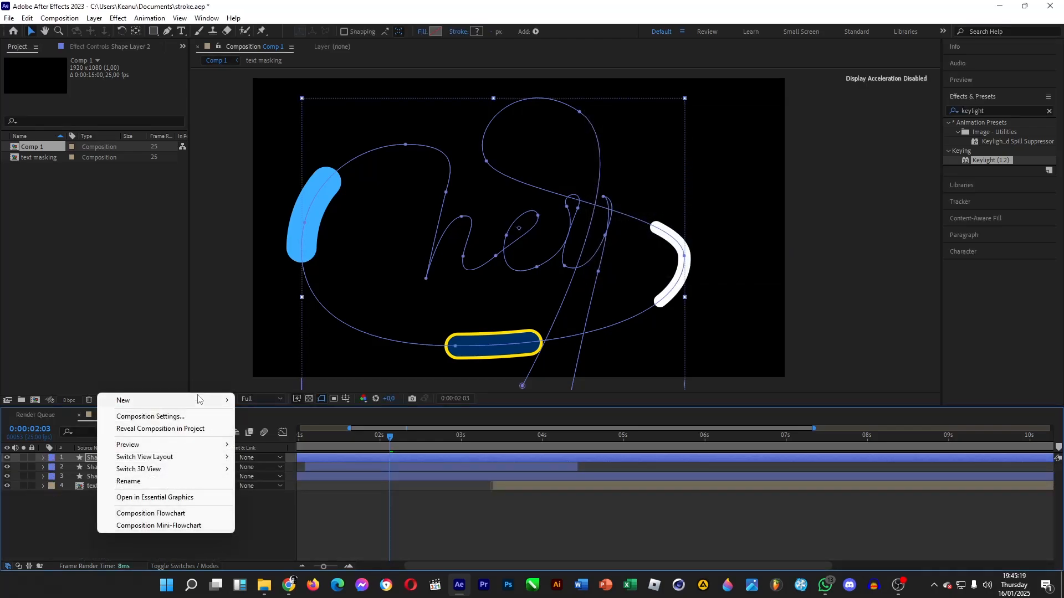
pyautogui.moveTo(199, 400)
pyautogui.click(269, 431)
pyautogui.click(347, 339)
pyautogui.hotkey('ctrl', 'v')
pyautogui.click(823, 138)
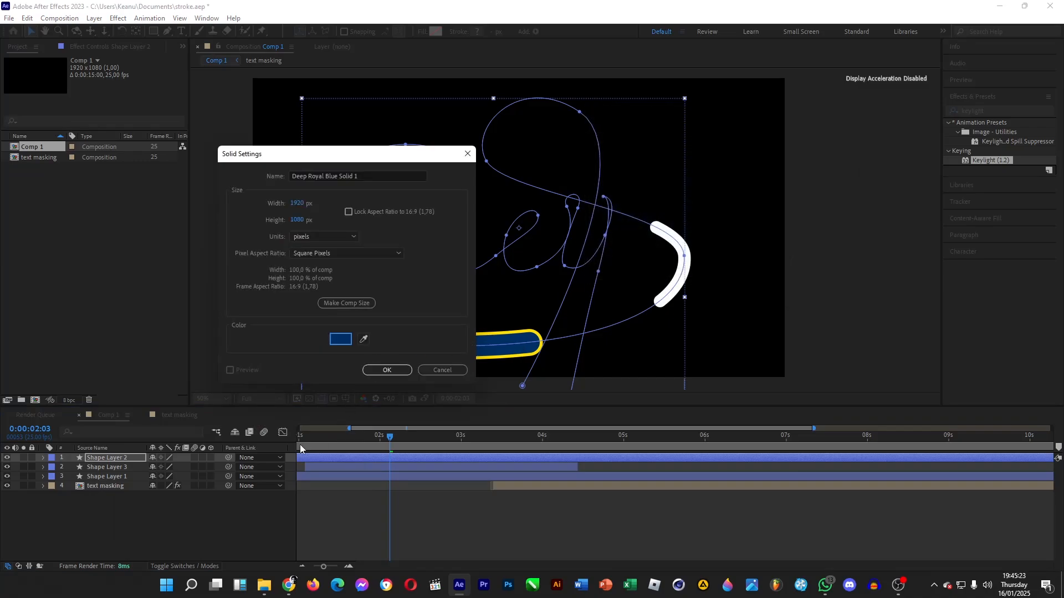
pyautogui.click(387, 370)
pyautogui.moveTo(105, 460); pyautogui.dragTo(113, 520)
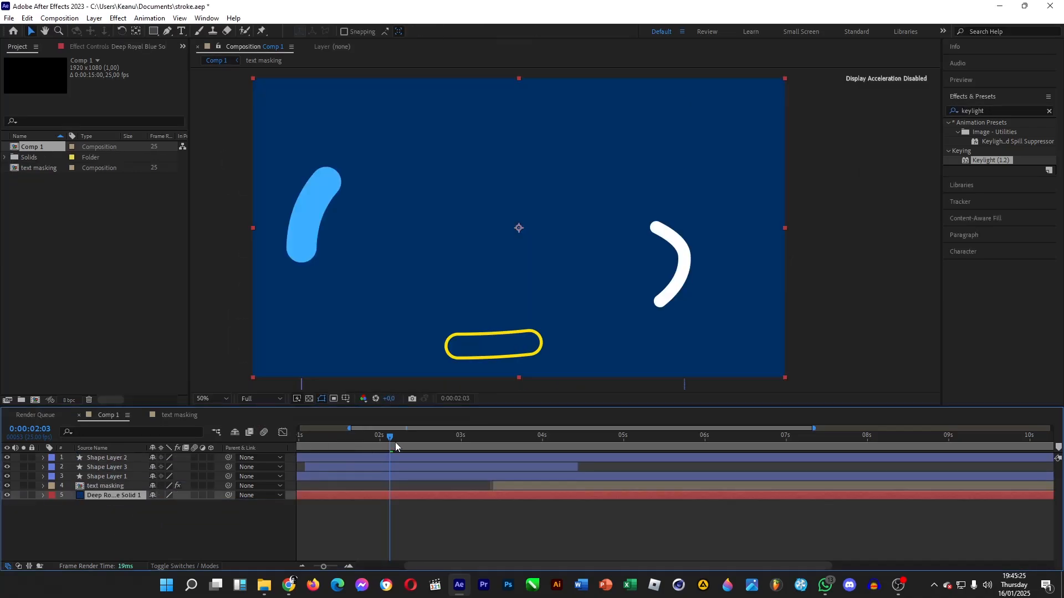